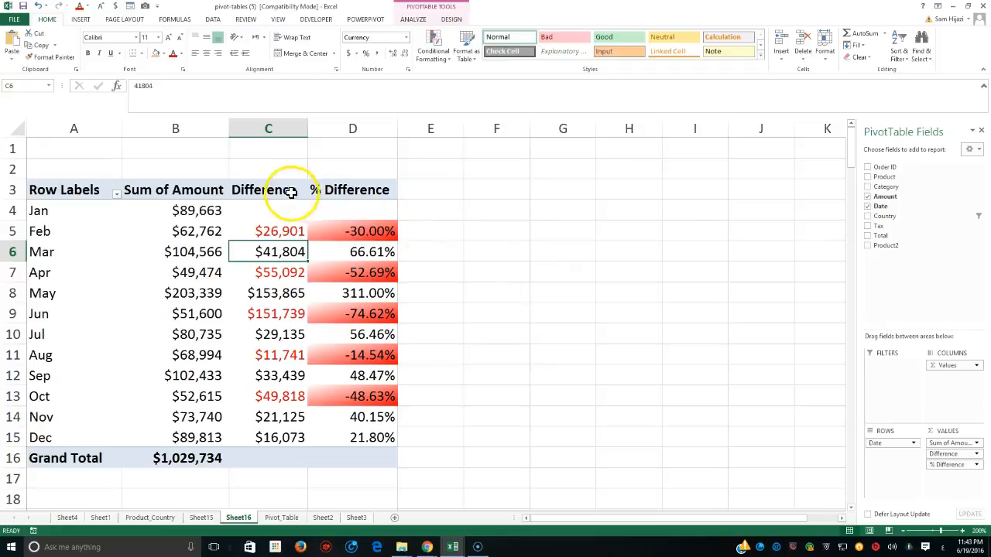
- Remove the Difference and % Difference value fields from the pivot table
{"action": "left_click", "coordinate": [280, 190]}
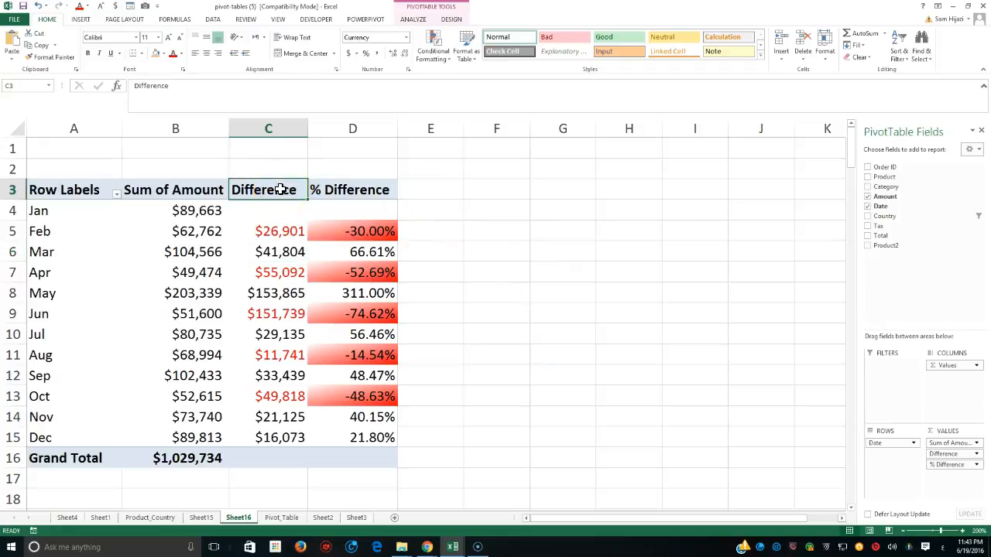
{"action": "left_click_drag", "start_coordinate": [934, 464], "coordinate": [778, 457]}
{"action": "left_click_drag", "start_coordinate": [944, 457], "coordinate": [722, 448]}
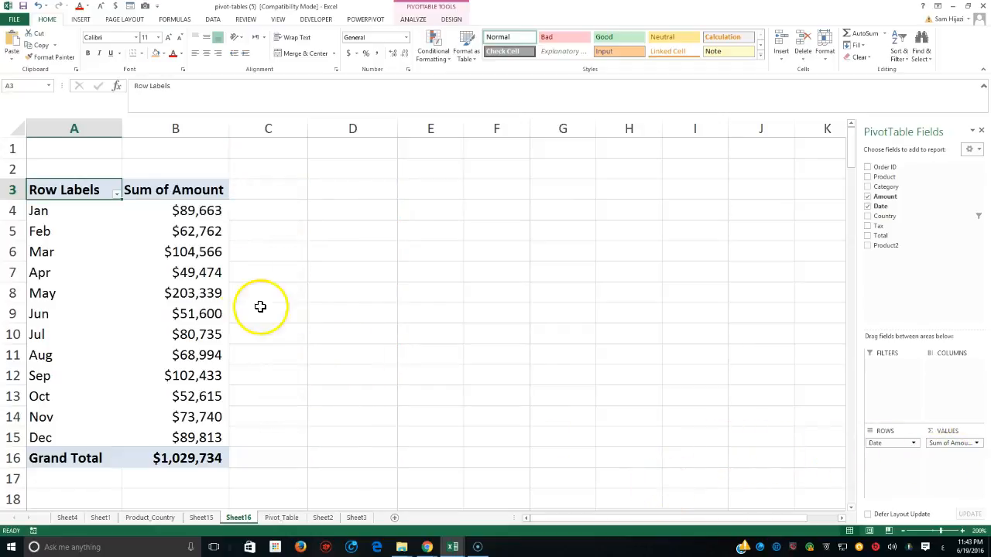
{"action": "mouse_move", "coordinate": [204, 218]}
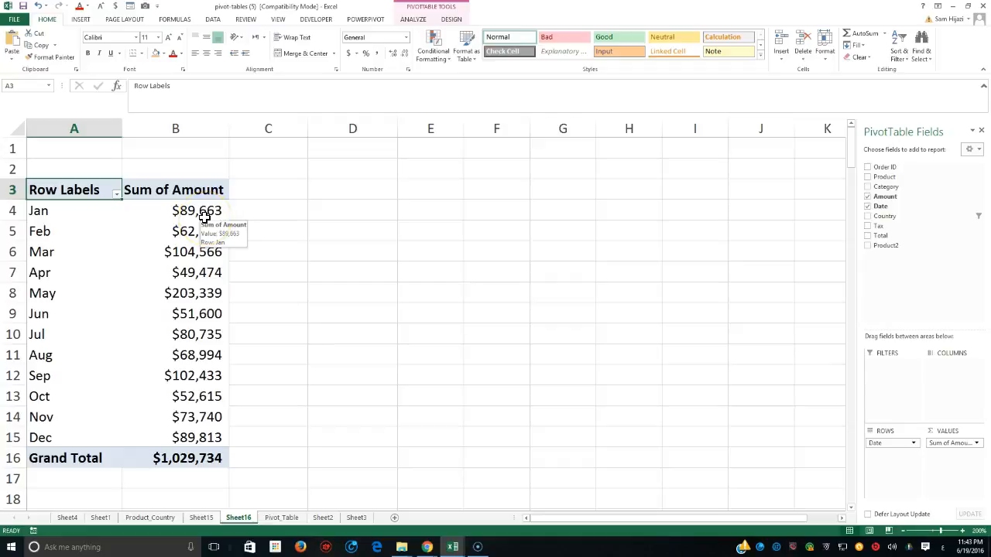
{"action": "left_click", "coordinate": [37, 211]}
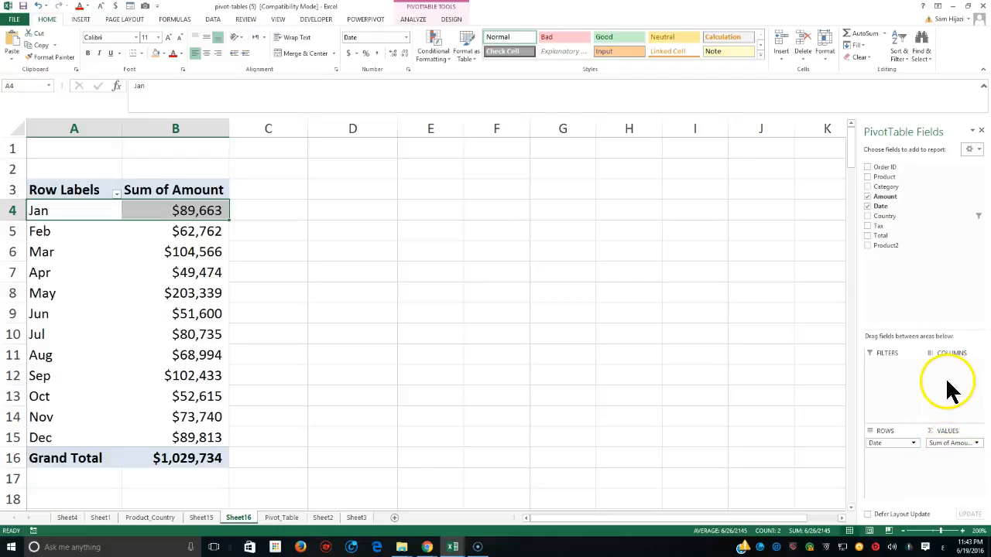
{"action": "left_click", "coordinate": [898, 443]}
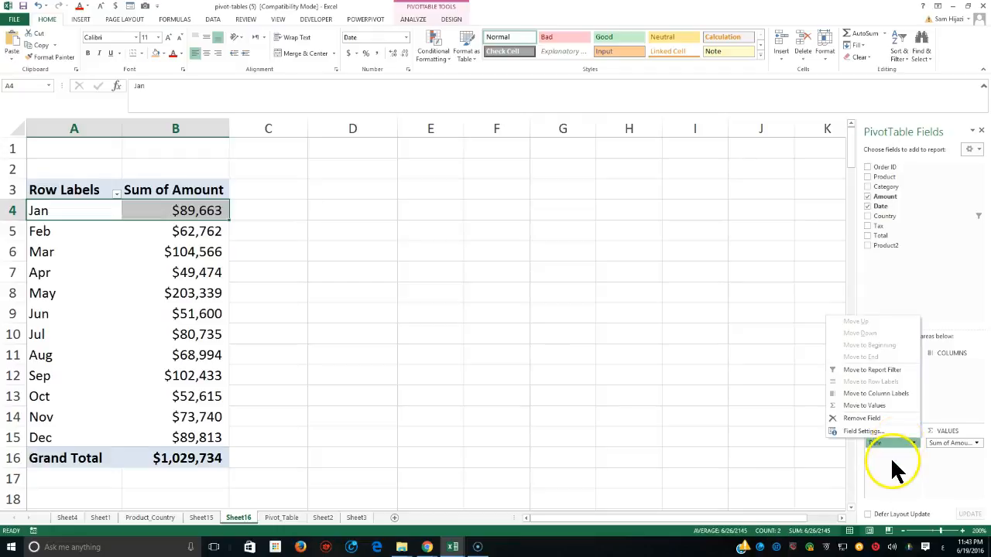
{"action": "left_click", "coordinate": [891, 458]}
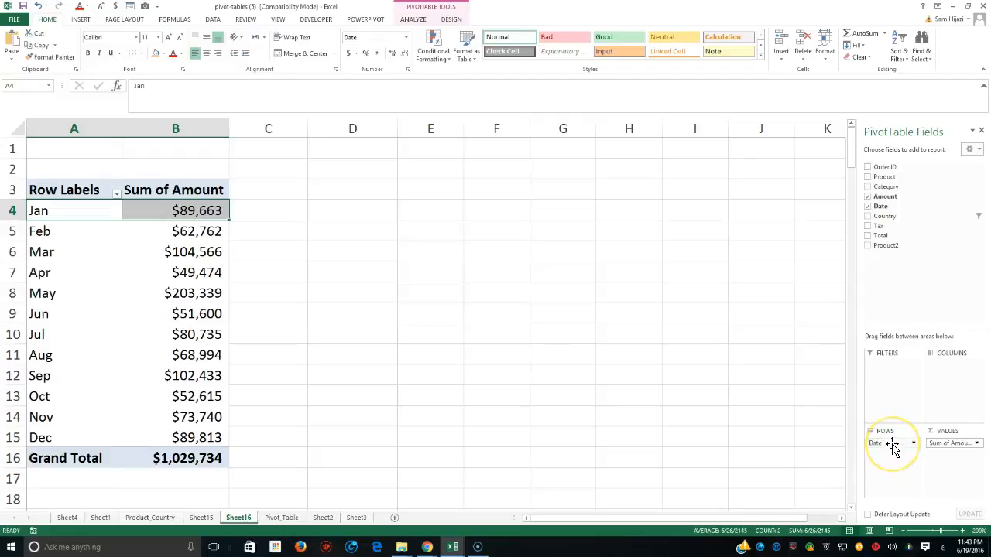
{"action": "left_click_drag", "start_coordinate": [892, 447], "coordinate": [872, 468]}
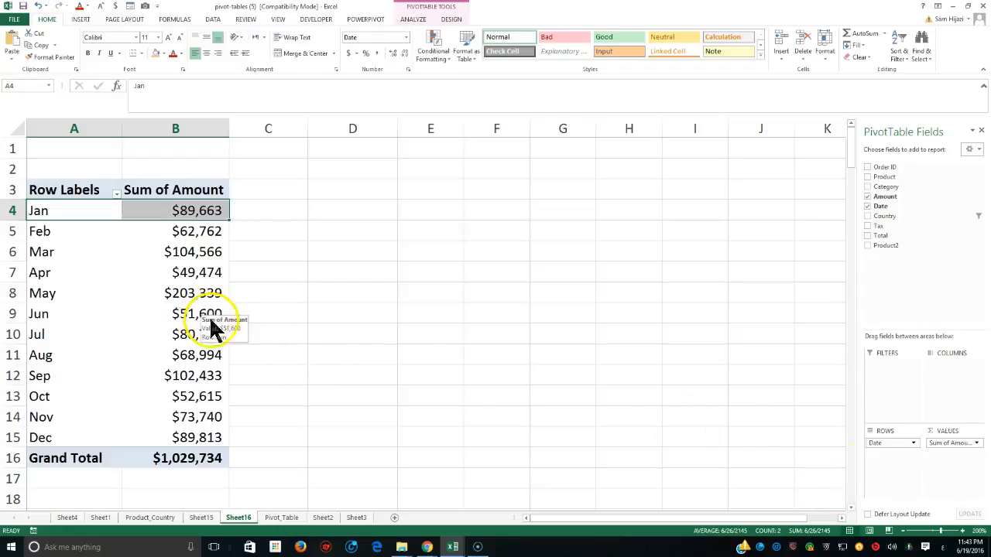
{"action": "mouse_move", "coordinate": [211, 324]}
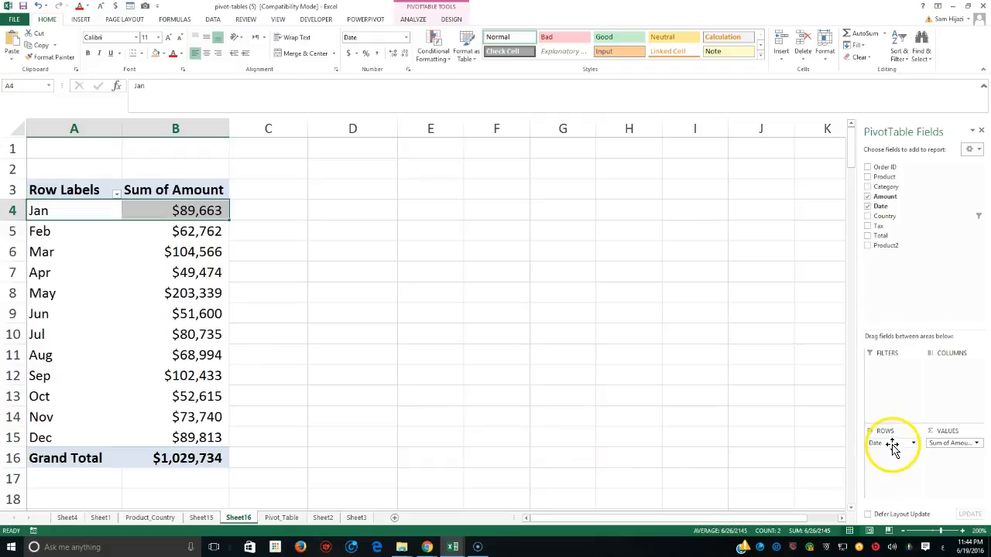
- Remove the Date row field and the Sum of Amount value field so the pivot table is empty
{"action": "left_click_drag", "start_coordinate": [893, 447], "coordinate": [698, 412]}
{"action": "left_click_drag", "start_coordinate": [946, 445], "coordinate": [719, 414]}
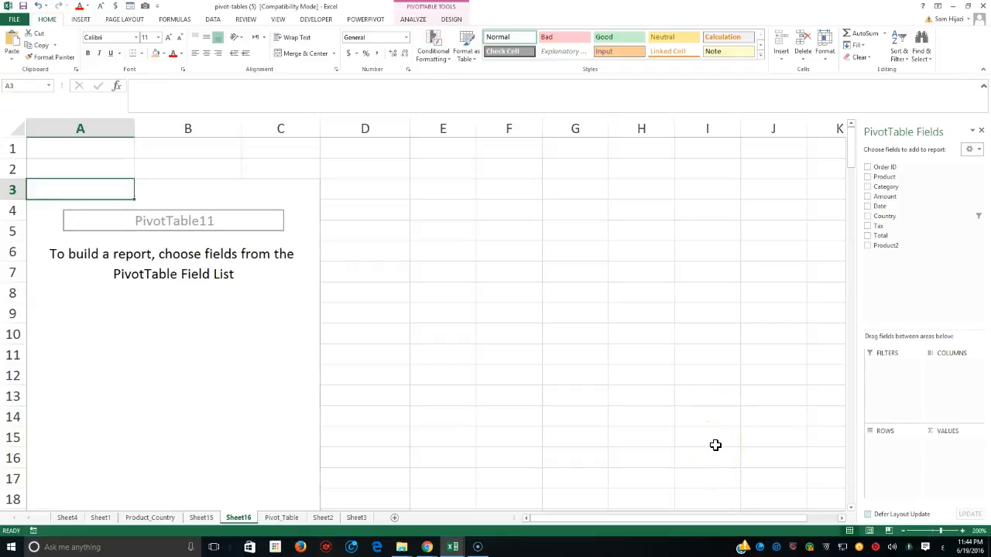
{"action": "left_click", "coordinate": [80, 19]}
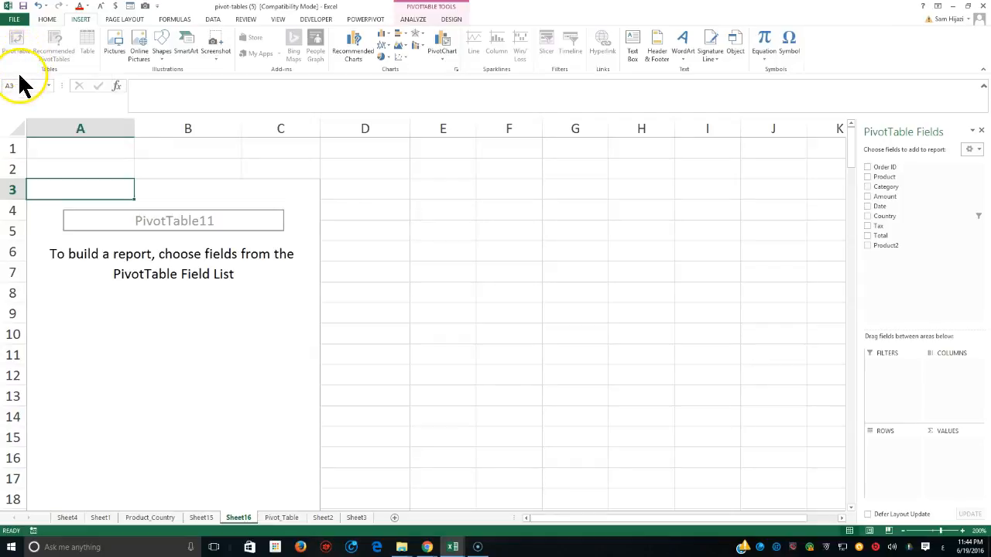
{"action": "left_click", "coordinate": [442, 54]}
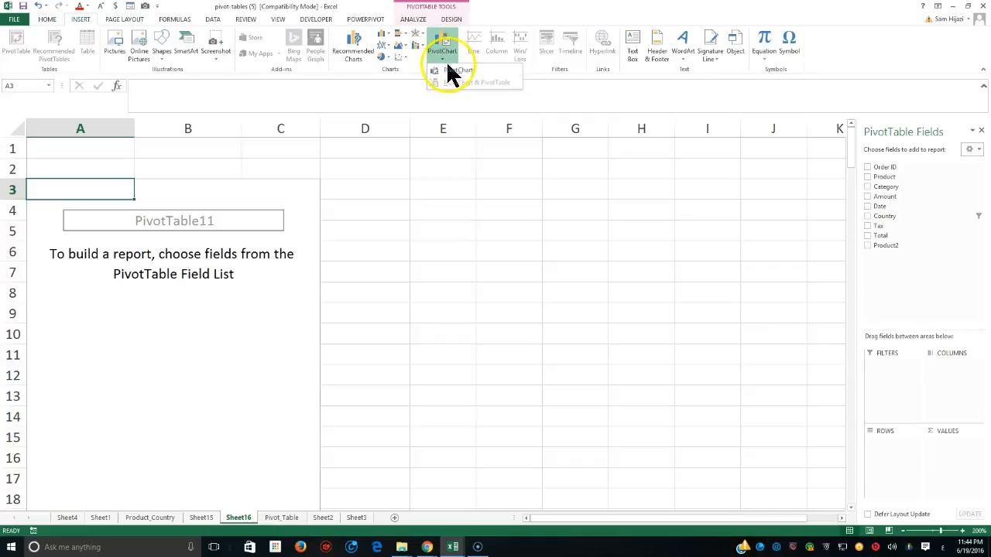
{"action": "left_click", "coordinate": [457, 71]}
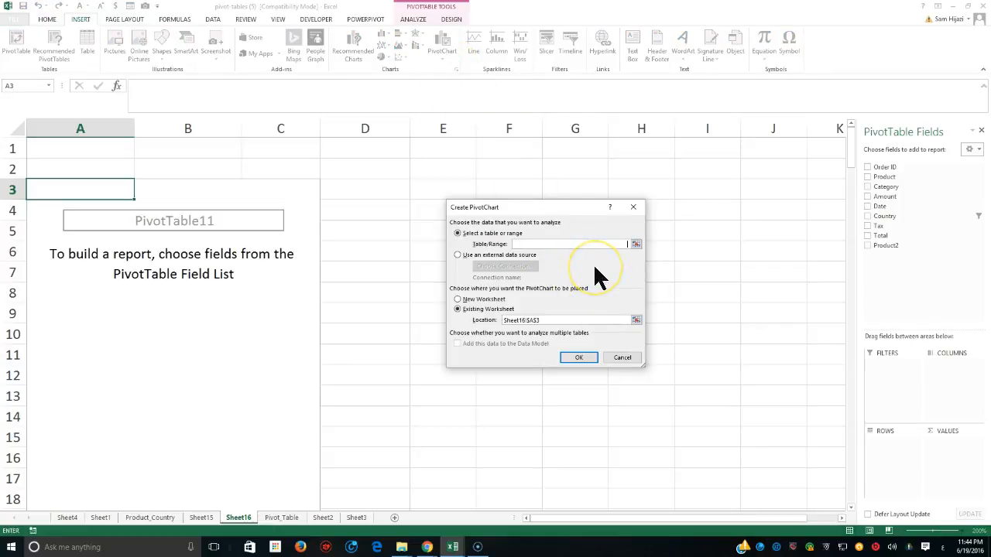
{"action": "left_click", "coordinate": [636, 359]}
{"action": "left_click", "coordinate": [623, 358]}
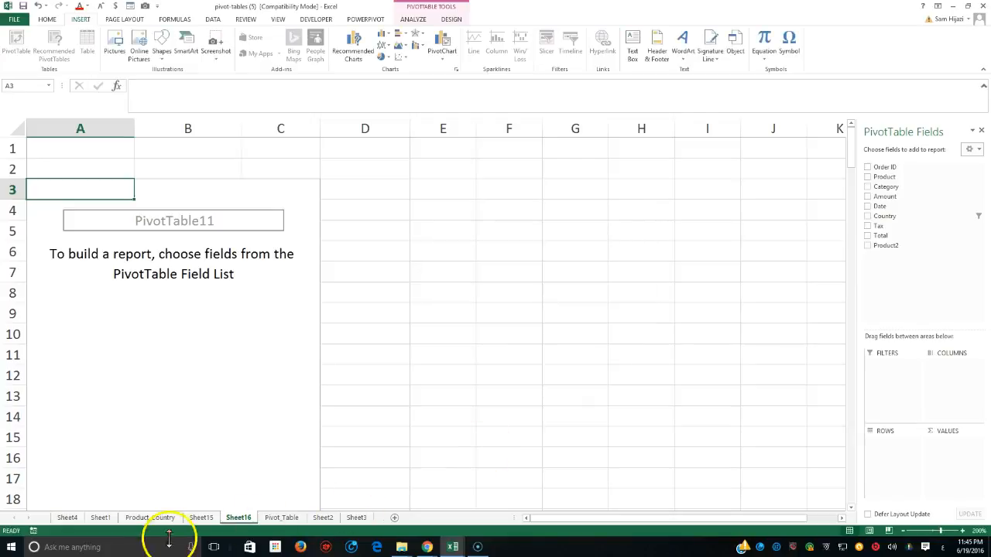
- Check the source data on the Pivot_Table sheet and return to Sheet16
{"action": "left_click", "coordinate": [273, 519]}
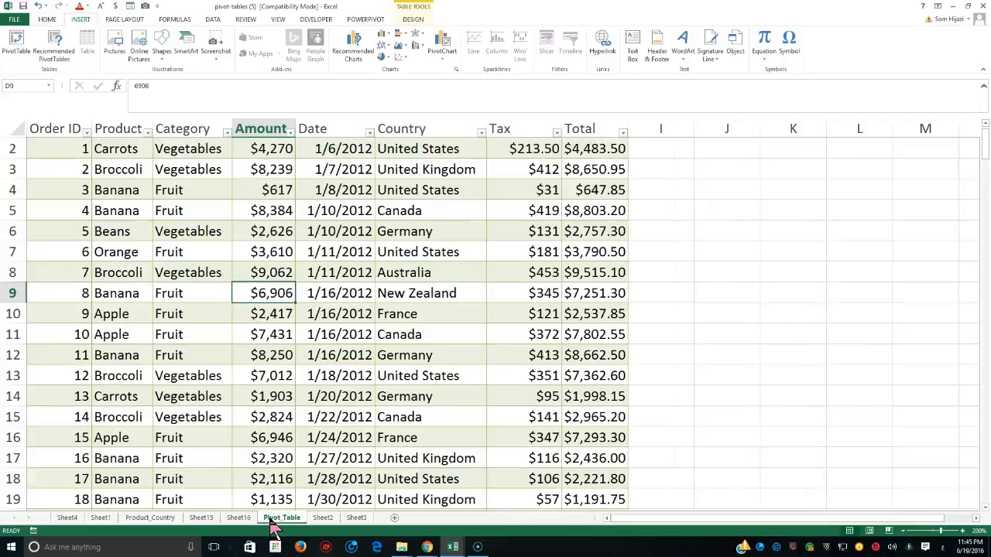
{"action": "left_click", "coordinate": [350, 520]}
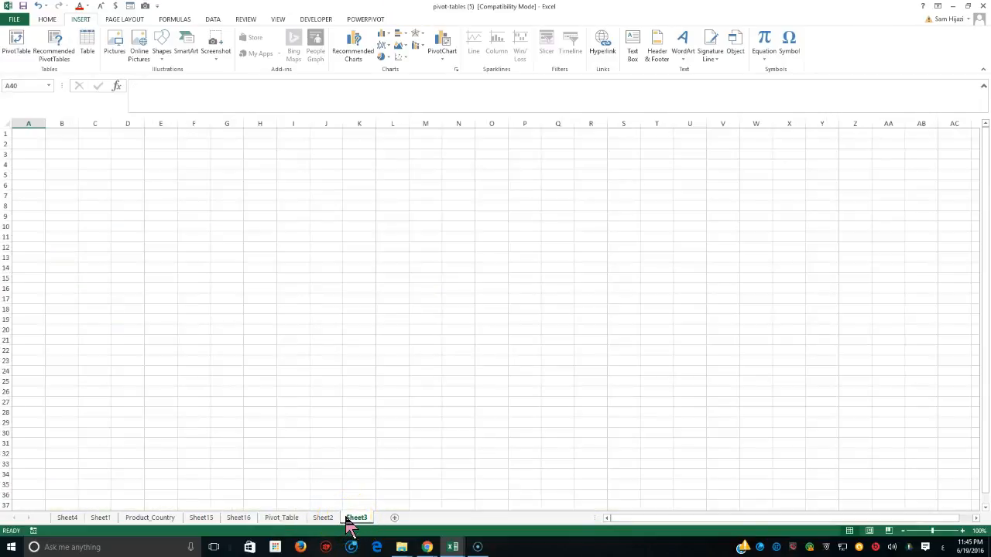
{"action": "left_click", "coordinate": [277, 518]}
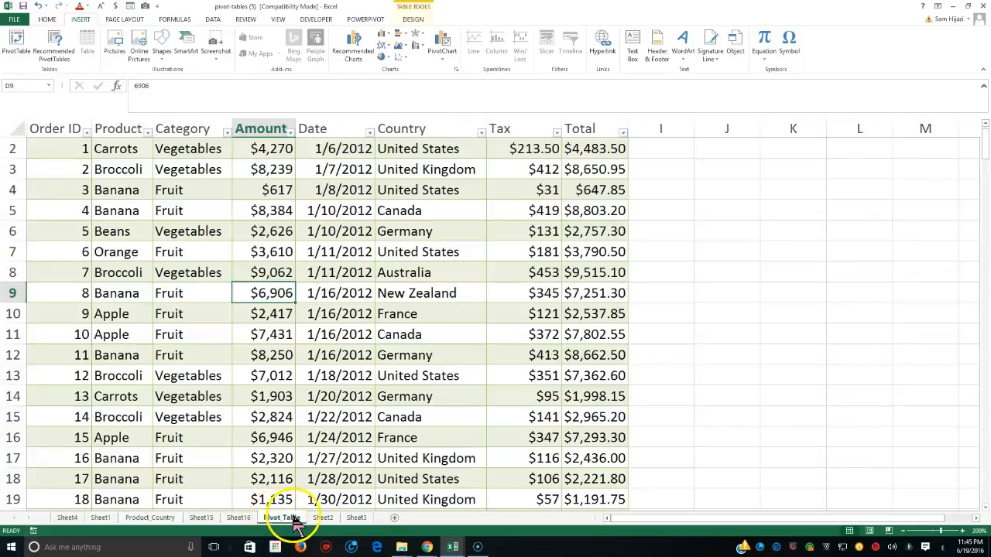
{"action": "left_click", "coordinate": [237, 518]}
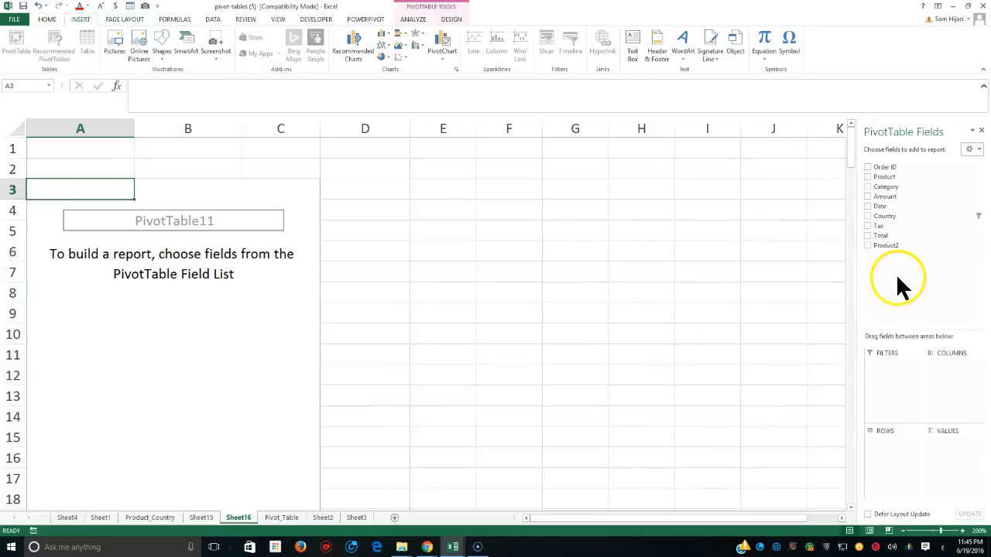
- Close the PivotTable field list and try to clear everything from cell C9 inside the empty pivot table
{"action": "left_click", "coordinate": [980, 132]}
{"action": "left_click", "coordinate": [290, 315]}
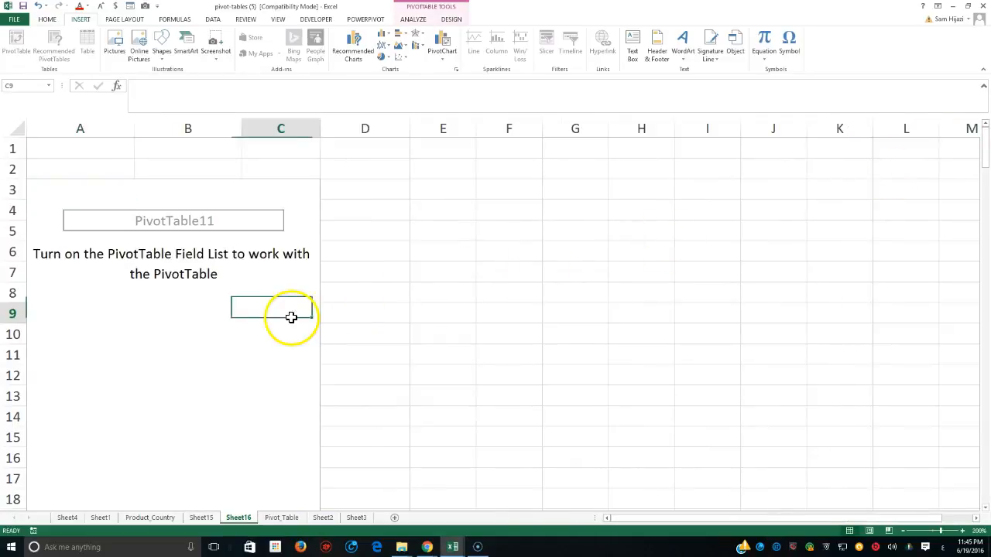
{"action": "left_click", "coordinate": [47, 19]}
{"action": "left_click", "coordinate": [865, 56]}
{"action": "left_click", "coordinate": [869, 68]}
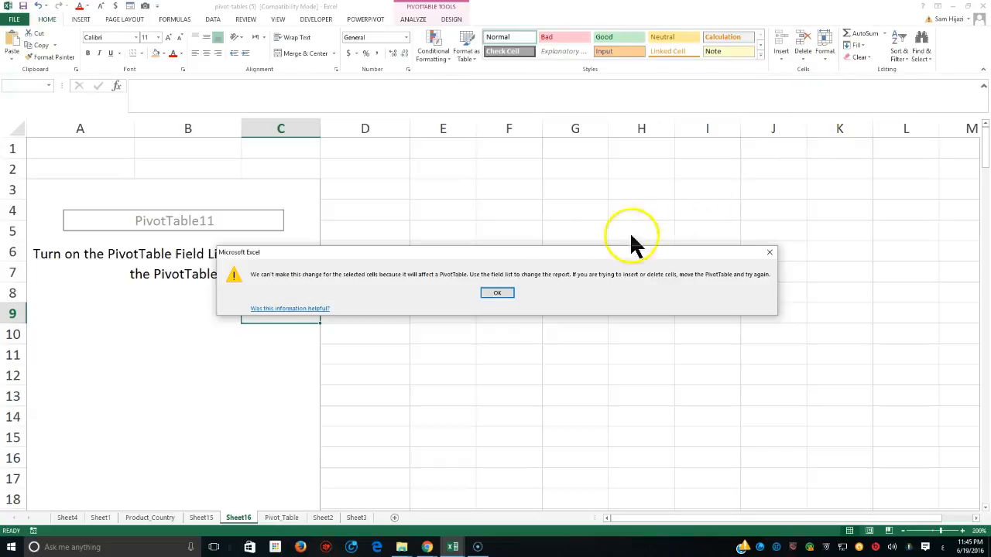
{"action": "left_click", "coordinate": [498, 293]}
- Clear everything from columns A to C to delete the empty pivot table, leaving cell F6 selected
{"action": "left_click_drag", "start_coordinate": [78, 129], "coordinate": [271, 128]}
{"action": "left_click", "coordinate": [859, 56]}
{"action": "left_click", "coordinate": [866, 68]}
{"action": "left_click", "coordinate": [500, 248]}
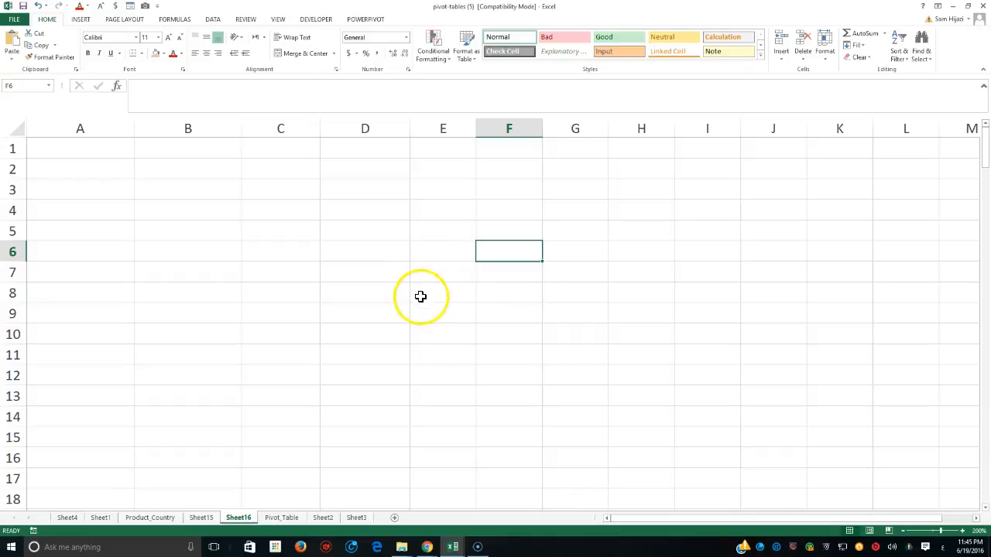
{"action": "left_click", "coordinate": [81, 20]}
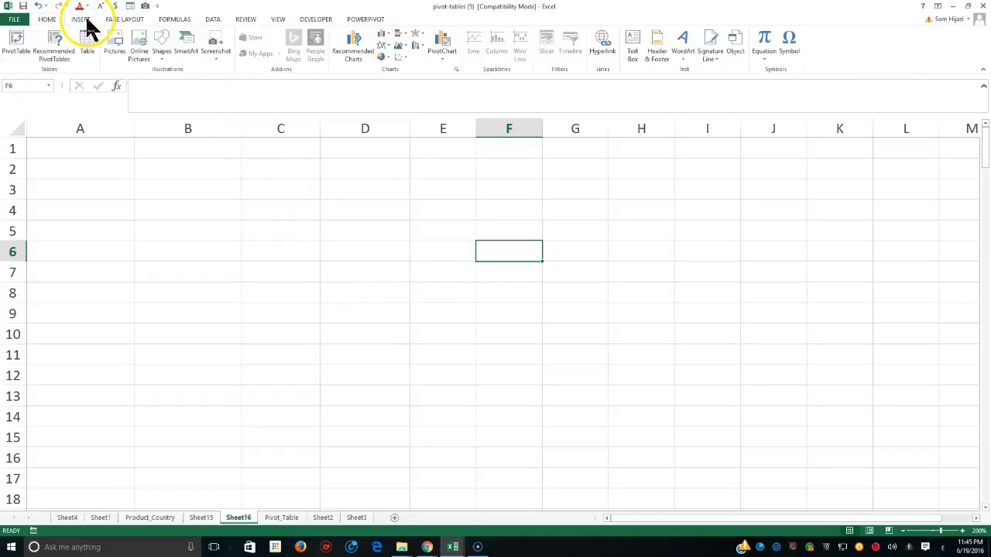
{"action": "left_click", "coordinate": [436, 42]}
{"action": "left_click_drag", "start_coordinate": [519, 213], "coordinate": [476, 165]}
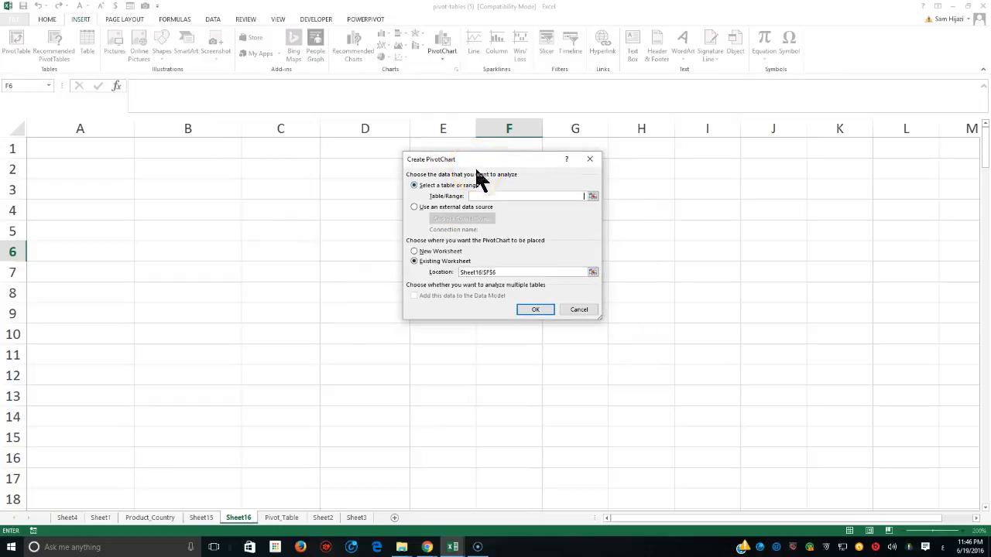
{"action": "left_click", "coordinate": [438, 264]}
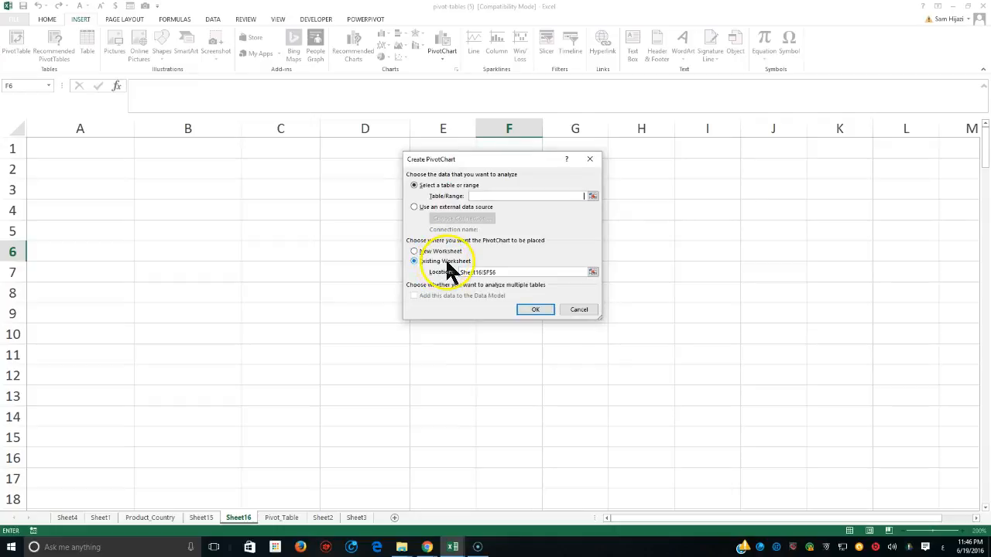
{"action": "left_click", "coordinate": [109, 190]}
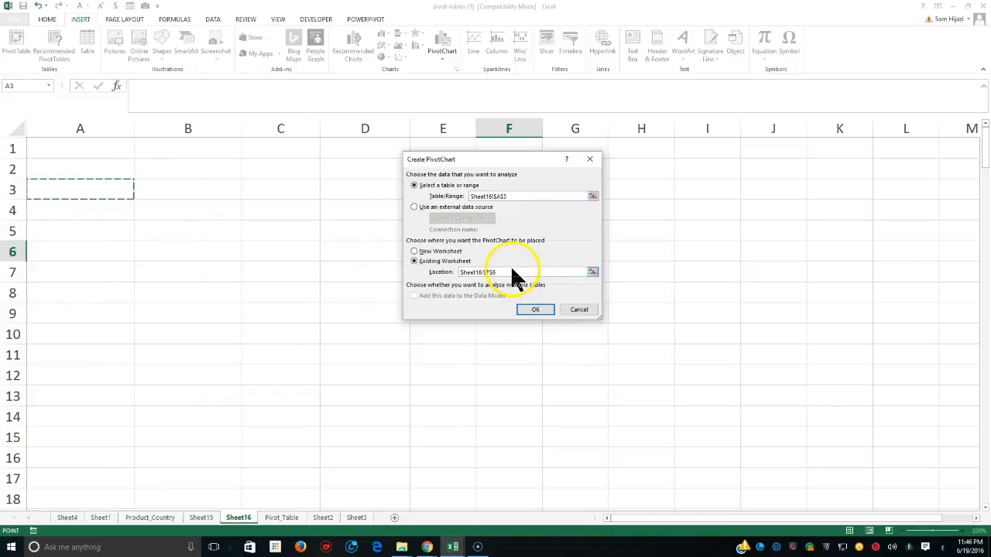
{"action": "left_click", "coordinate": [515, 197]}
{"action": "left_click", "coordinate": [498, 272]}
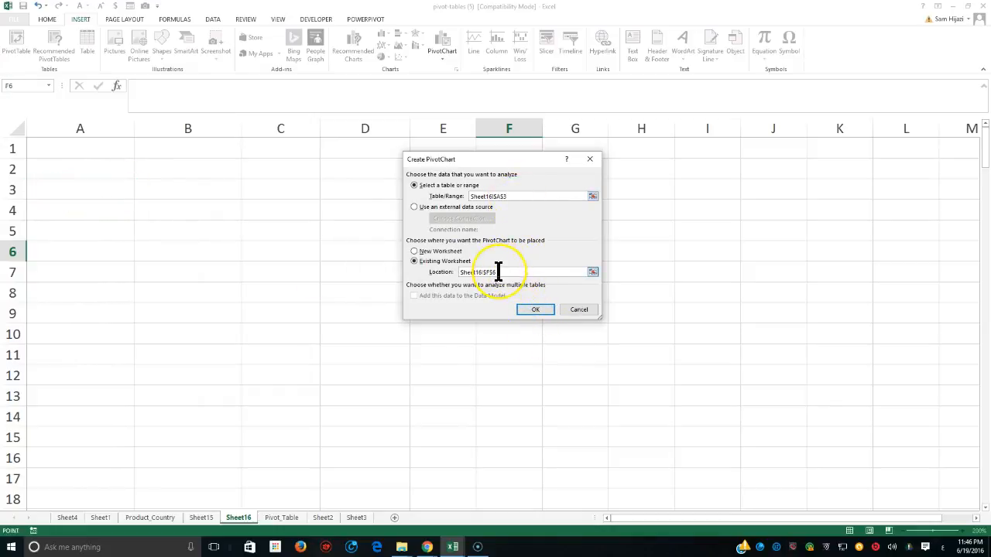
{"action": "left_click_drag", "start_coordinate": [524, 197], "coordinate": [467, 197]}
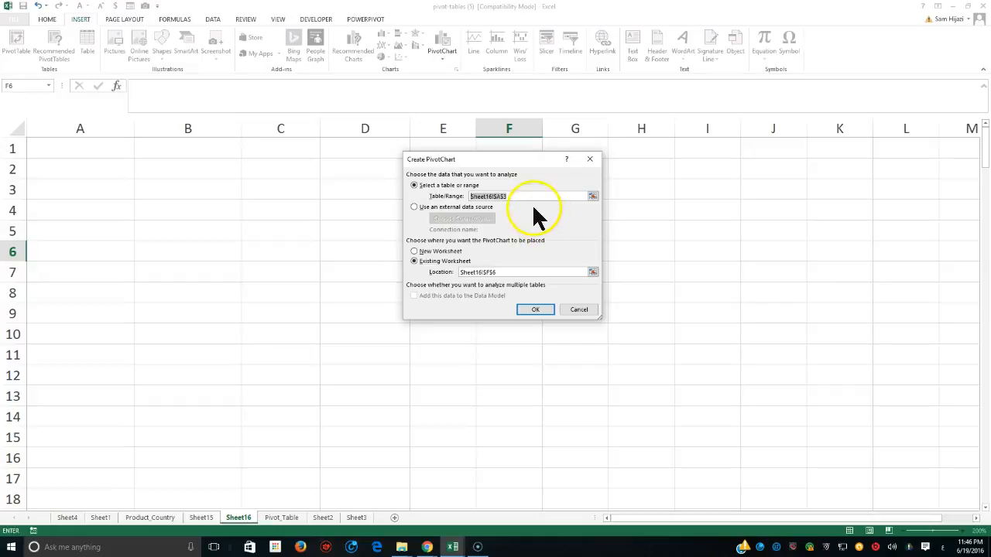
{"action": "left_click", "coordinate": [592, 197]}
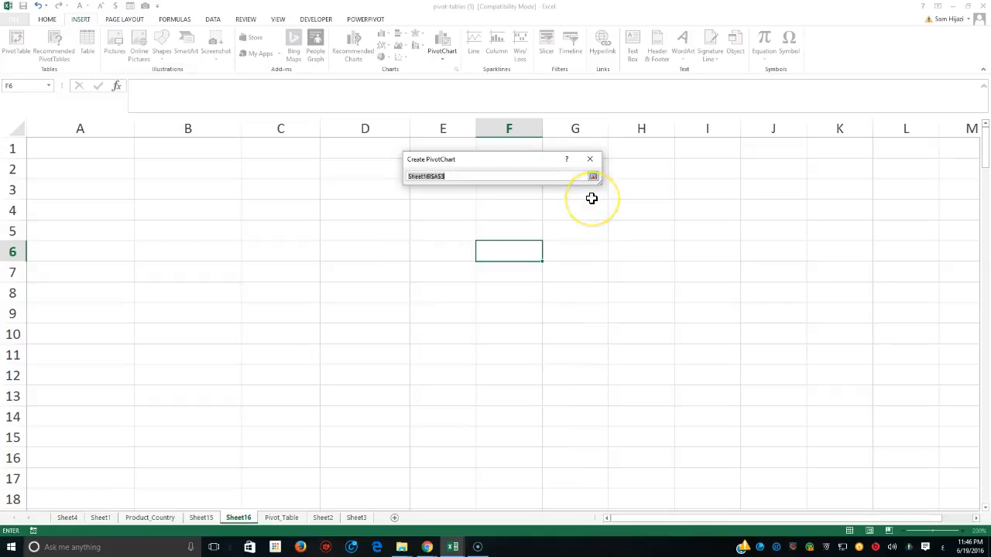
{"action": "key", "text": "BackSpace"}
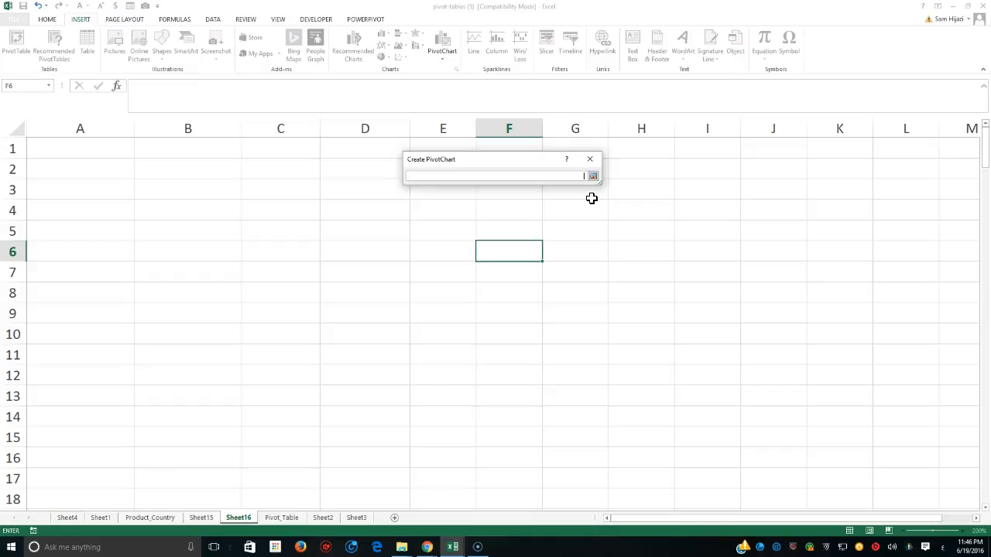
{"action": "left_click", "coordinate": [592, 176]}
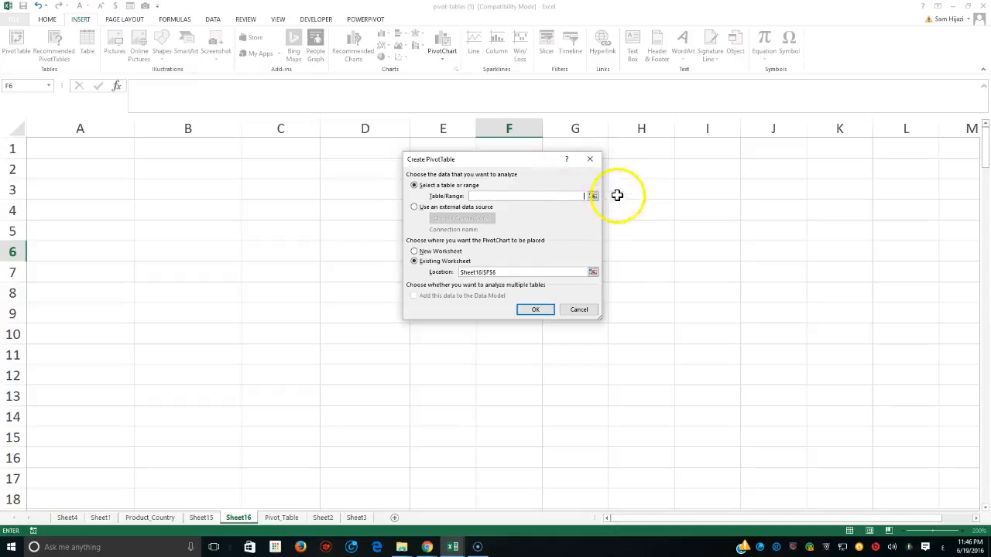
{"action": "left_click", "coordinate": [595, 159]}
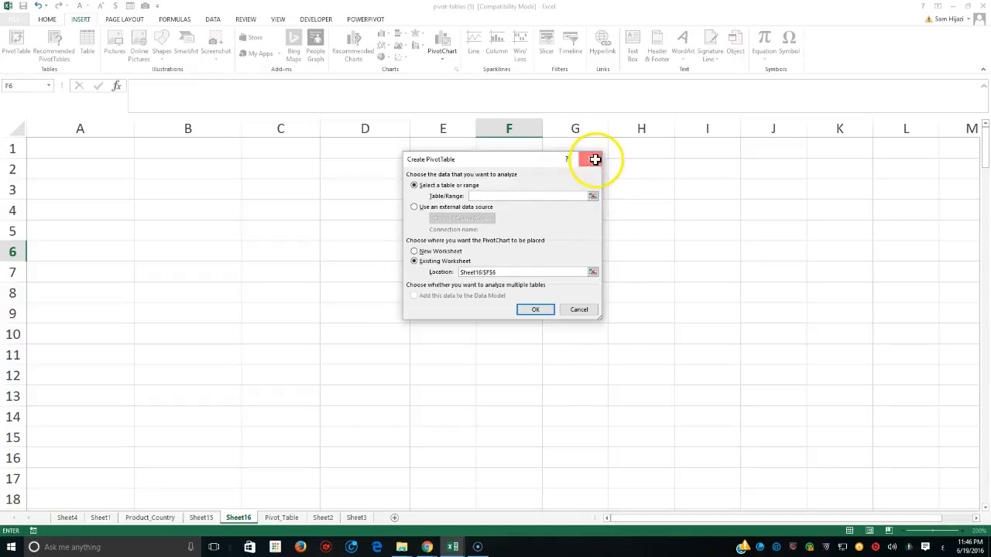
- Look up the VegFru table name and the range it refers to in the Name Manager
{"action": "left_click", "coordinate": [184, 19]}
{"action": "left_click", "coordinate": [289, 52]}
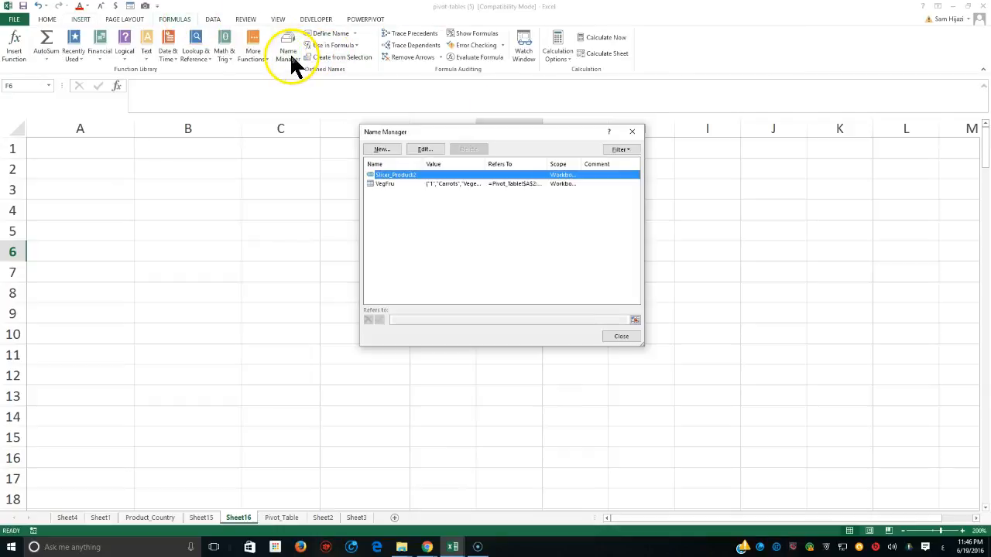
{"action": "left_click", "coordinate": [388, 183]}
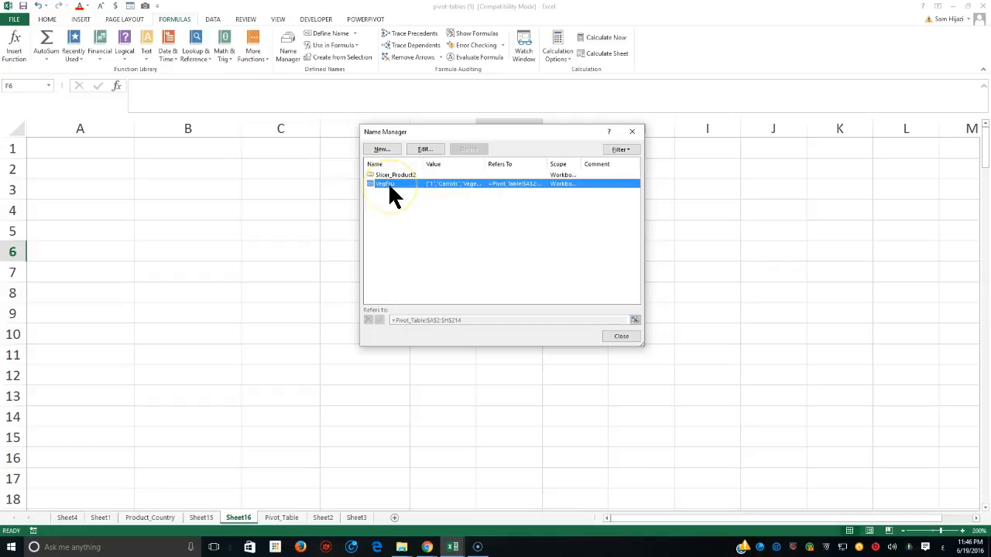
{"action": "left_click", "coordinate": [629, 339]}
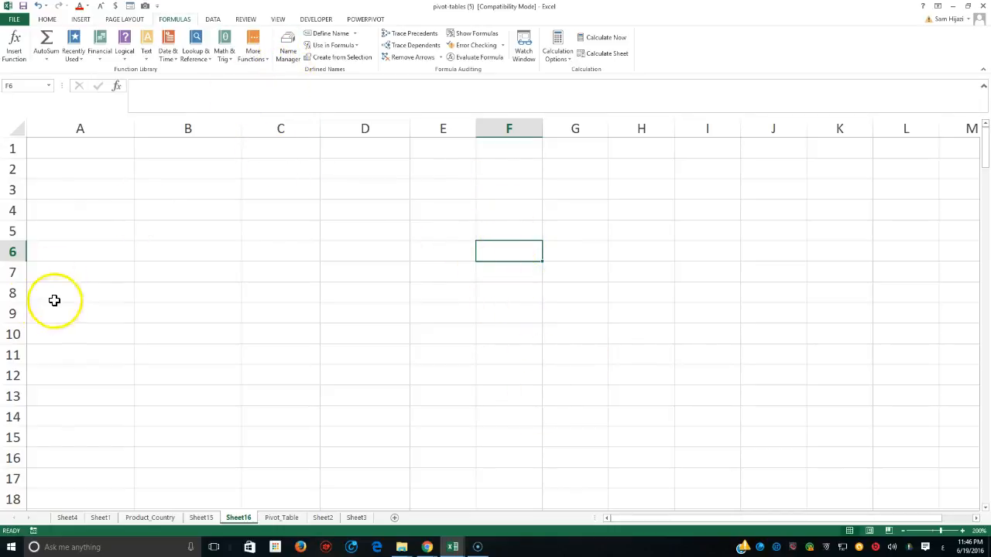
- Insert a PivotChart based on the VegFru table, placed on the existing worksheet at Sheet16 cell B3
{"action": "left_click", "coordinate": [84, 20]}
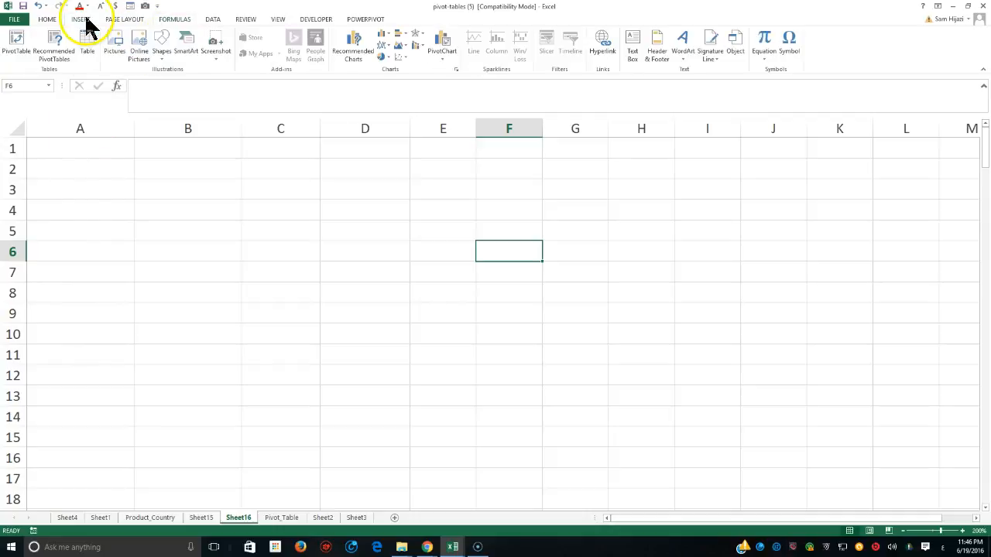
{"action": "left_click", "coordinate": [439, 55]}
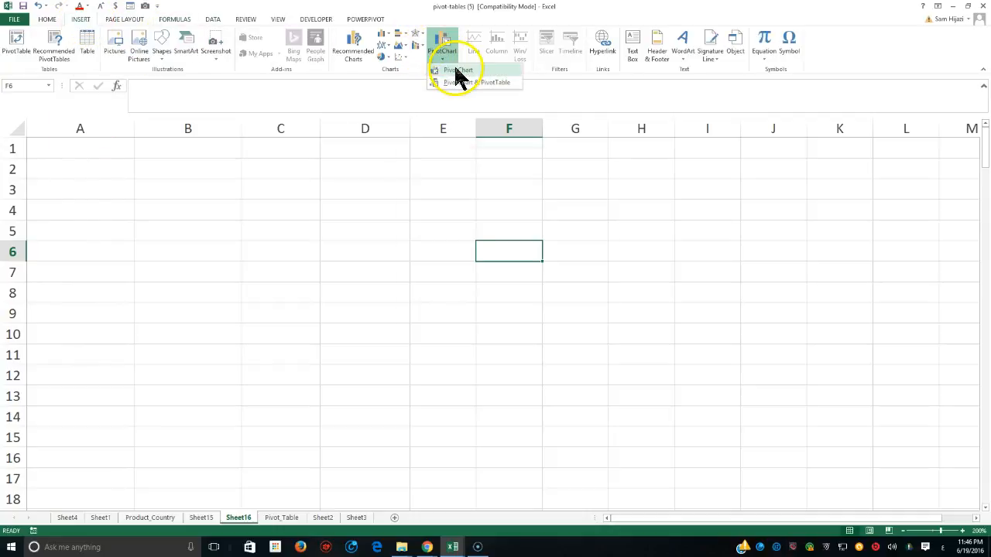
{"action": "left_click", "coordinate": [456, 71]}
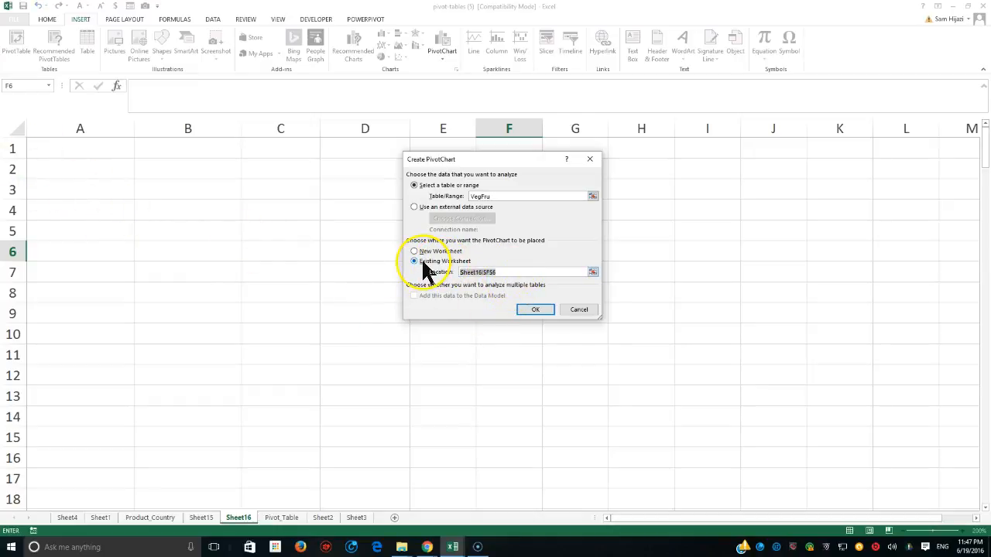
{"action": "left_click", "coordinate": [145, 190]}
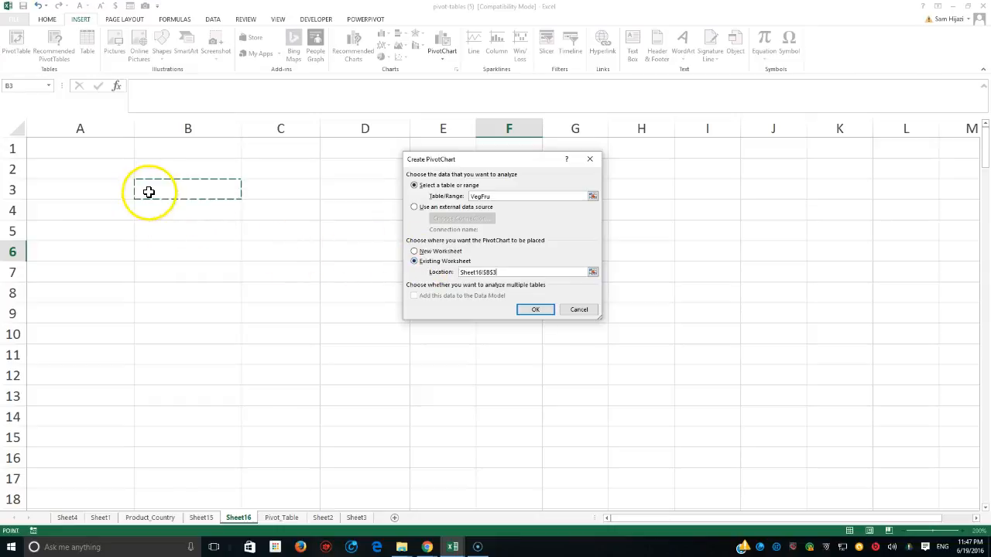
{"action": "left_click", "coordinate": [534, 311]}
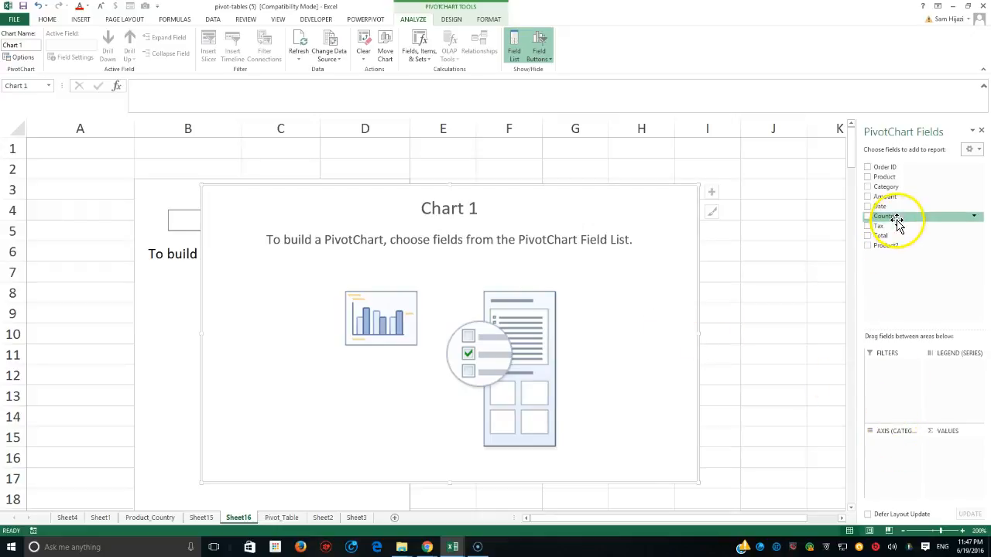
- Put the Date field on the PivotChart's category axis and group the dates by Months only
{"action": "left_click_drag", "start_coordinate": [885, 176], "coordinate": [886, 443]}
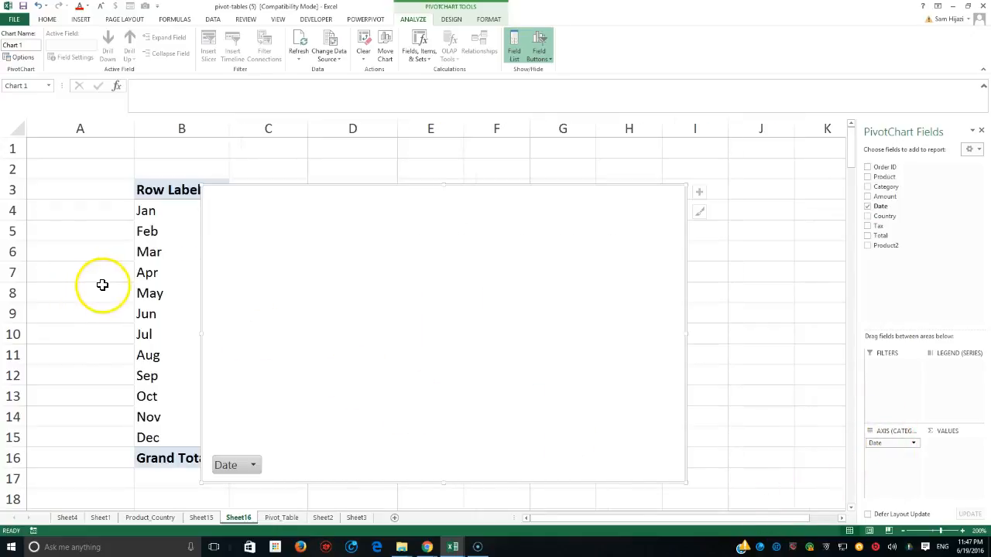
{"action": "right_click", "coordinate": [146, 271]}
{"action": "left_click", "coordinate": [176, 363]}
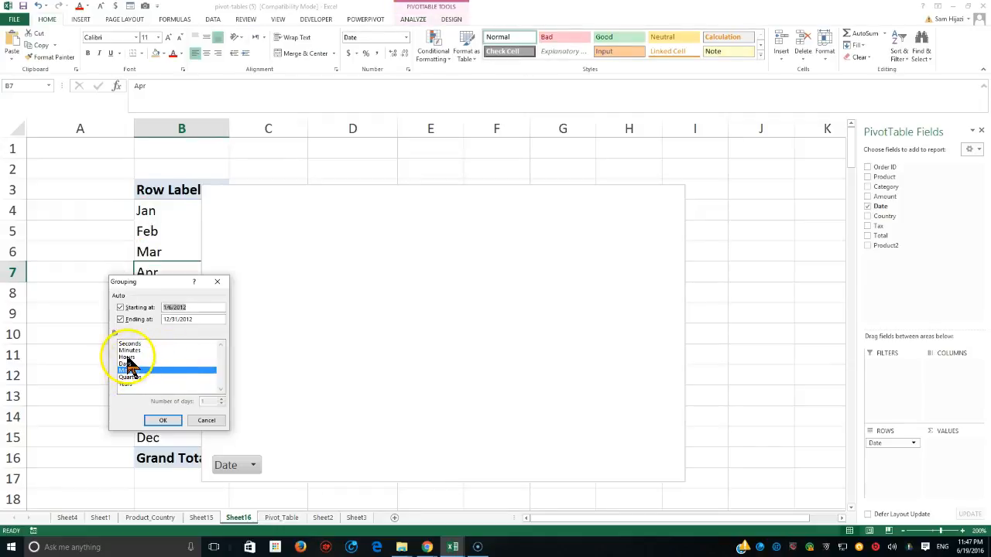
{"action": "left_click", "coordinate": [129, 384]}
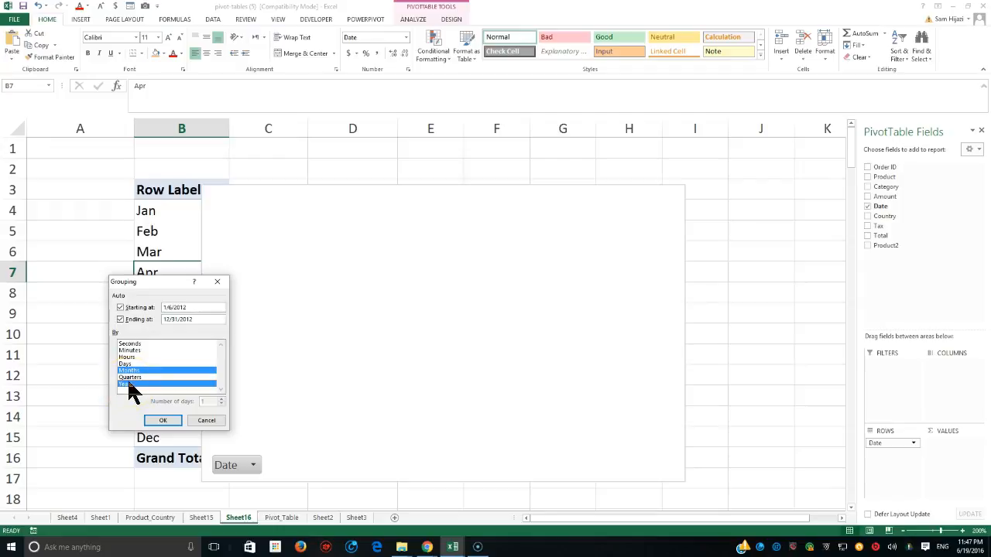
{"action": "left_click", "coordinate": [133, 372]}
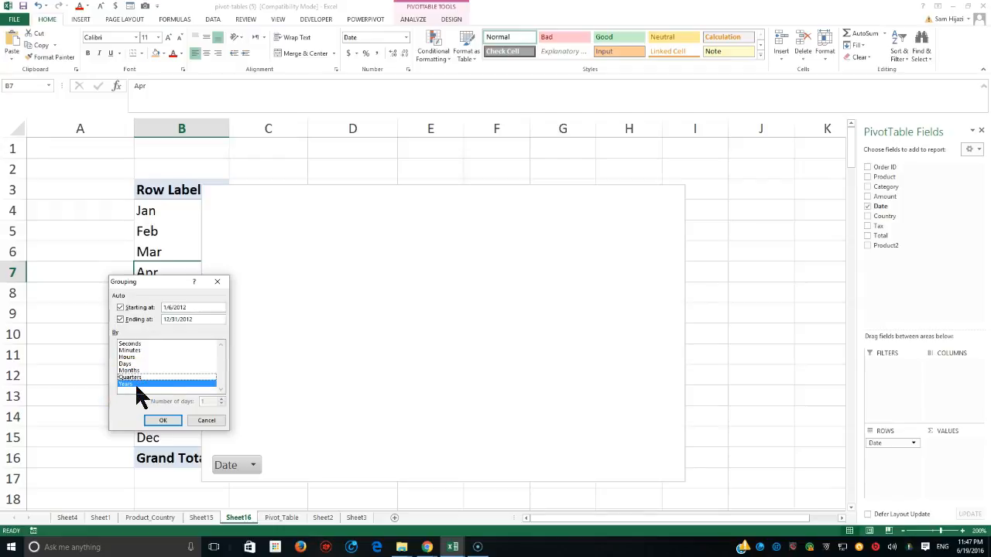
{"action": "left_click", "coordinate": [129, 370]}
{"action": "left_click", "coordinate": [159, 416]}
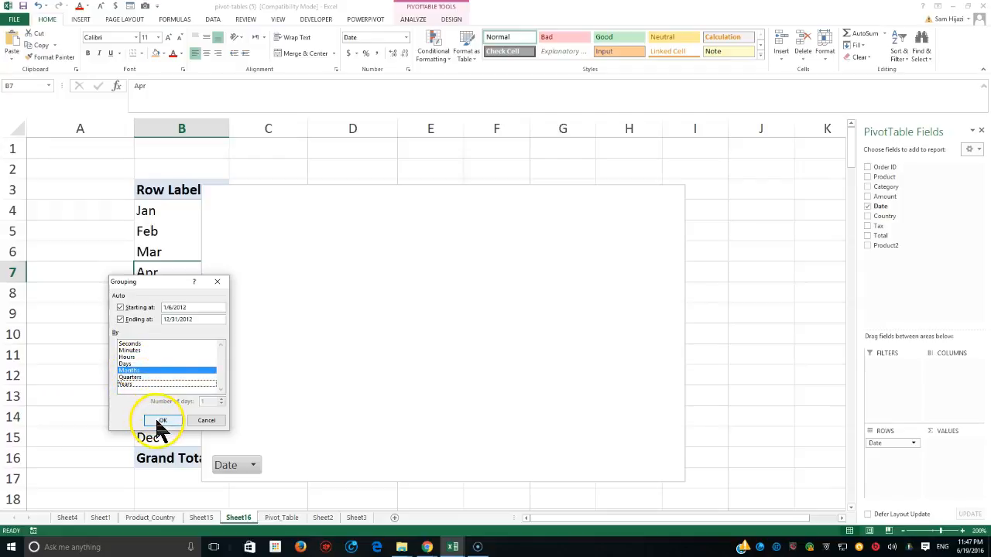
{"action": "left_click", "coordinate": [160, 422]}
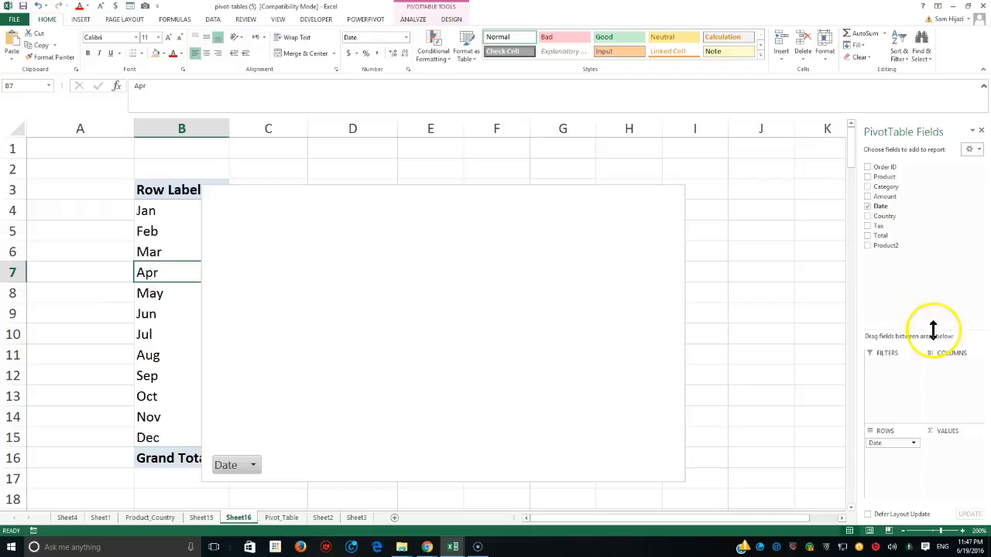
- Add Amount to the values, then shrink the chart to about 3.87 by 2.29 inches and place it beside the pivot table at cell D3
{"action": "left_click_drag", "start_coordinate": [886, 203], "coordinate": [957, 442]}
{"action": "left_click_drag", "start_coordinate": [546, 203], "coordinate": [688, 186]}
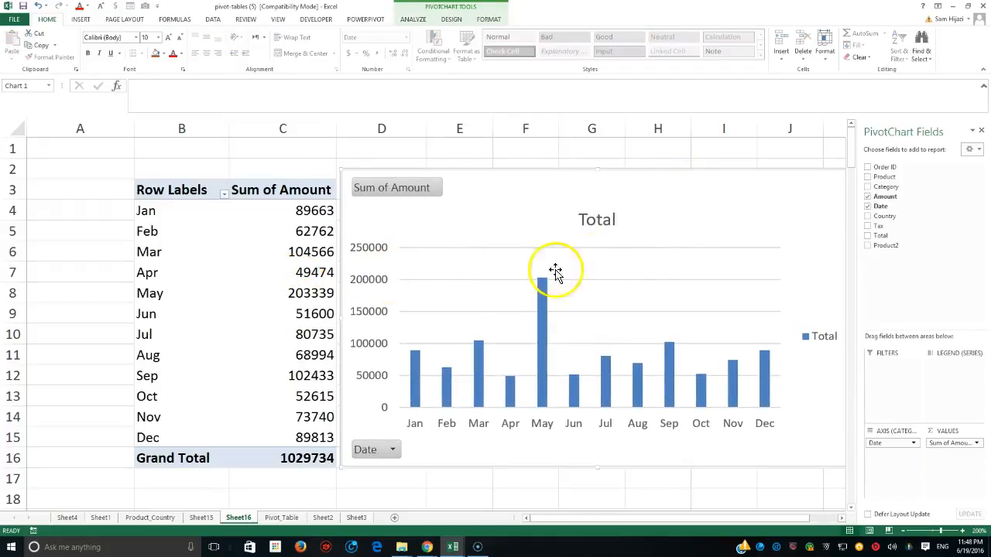
{"action": "left_click_drag", "start_coordinate": [339, 168], "coordinate": [469, 241]}
{"action": "mouse_move", "coordinate": [590, 258]}
{"action": "left_mouse_down"}
{"action": "mouse_move", "coordinate": [511, 197]}
{"action": "mouse_move", "coordinate": [467, 188]}
{"action": "mouse_move", "coordinate": [461, 200]}
{"action": "left_mouse_up"}
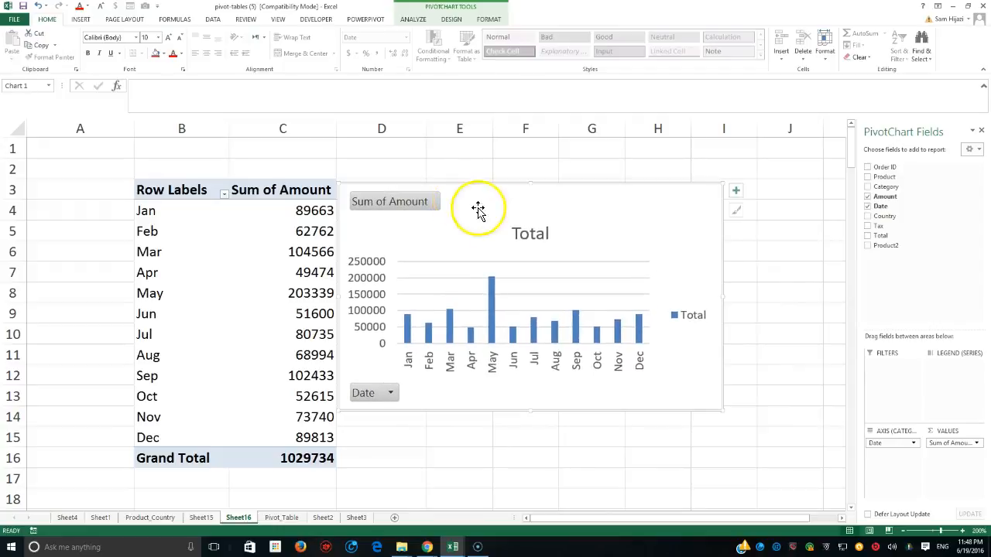
- Format the Sum of Amount value field as Currency with the $ symbol and no decimal places
{"action": "left_click", "coordinate": [969, 444]}
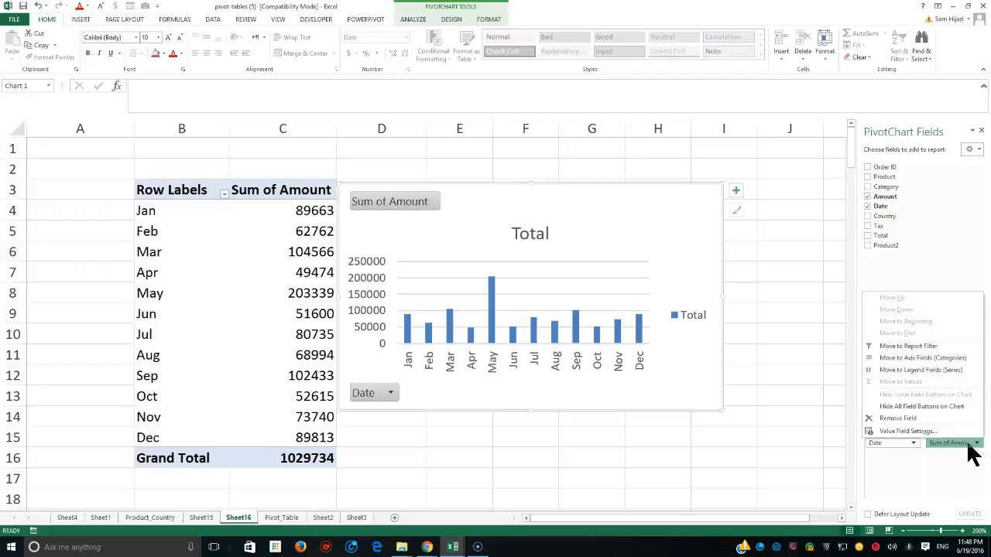
{"action": "left_click", "coordinate": [912, 432]}
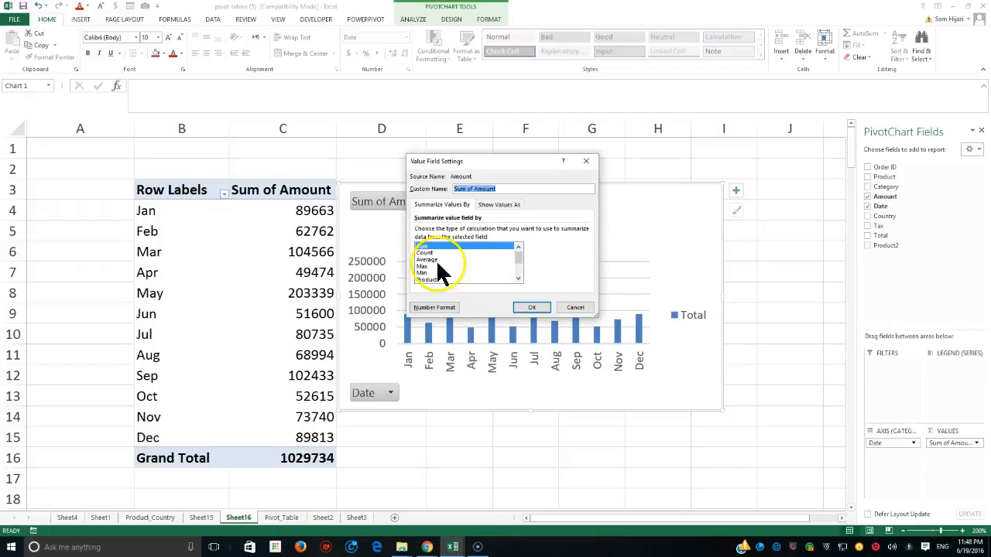
{"action": "left_click", "coordinate": [443, 308]}
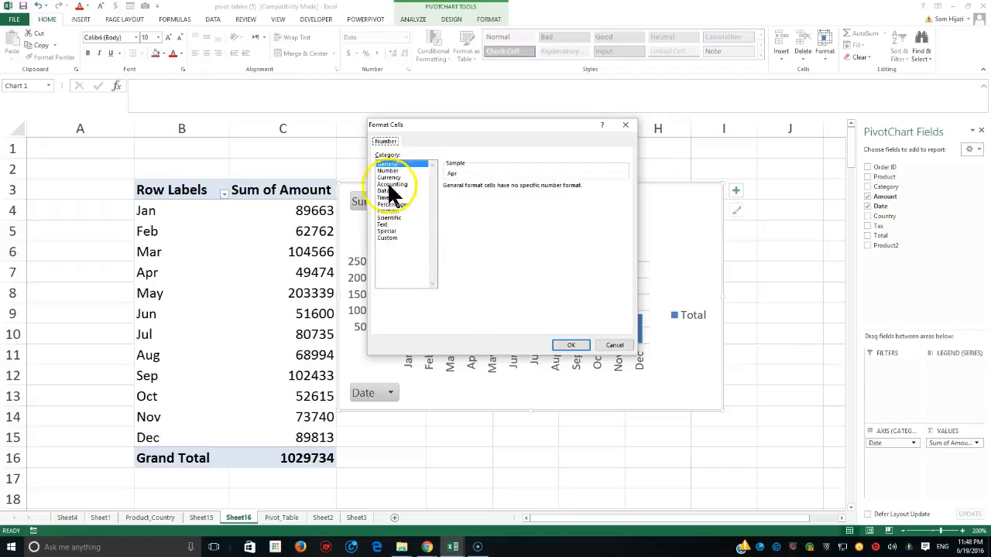
{"action": "left_click", "coordinate": [390, 178]}
{"action": "left_click", "coordinate": [573, 345]}
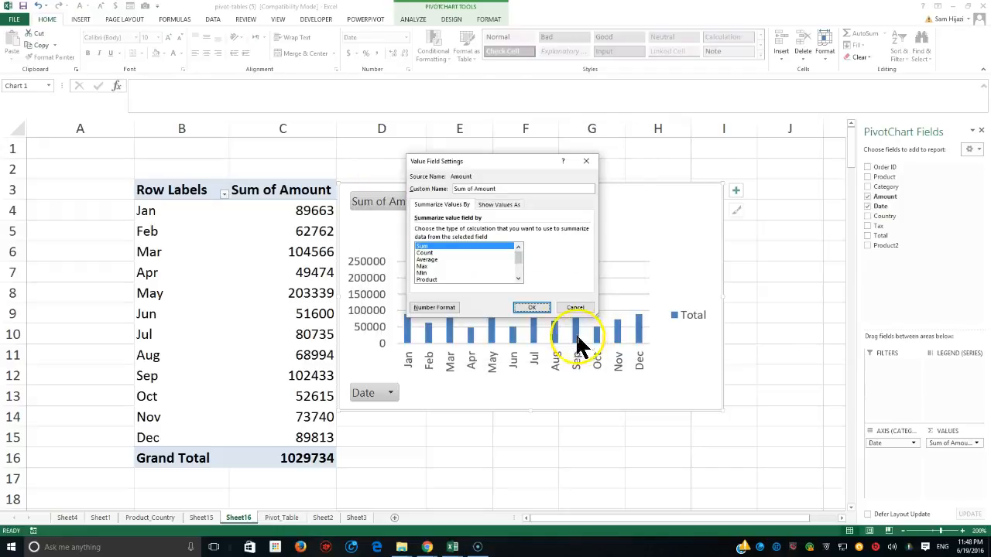
{"action": "left_click", "coordinate": [435, 308]}
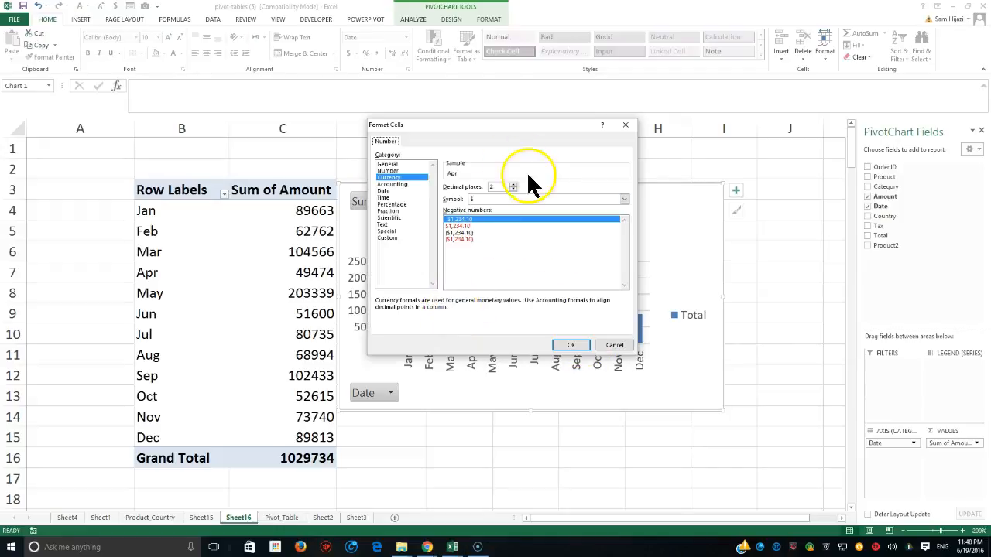
{"action": "left_click", "coordinate": [565, 345]}
{"action": "left_click", "coordinate": [535, 310]}
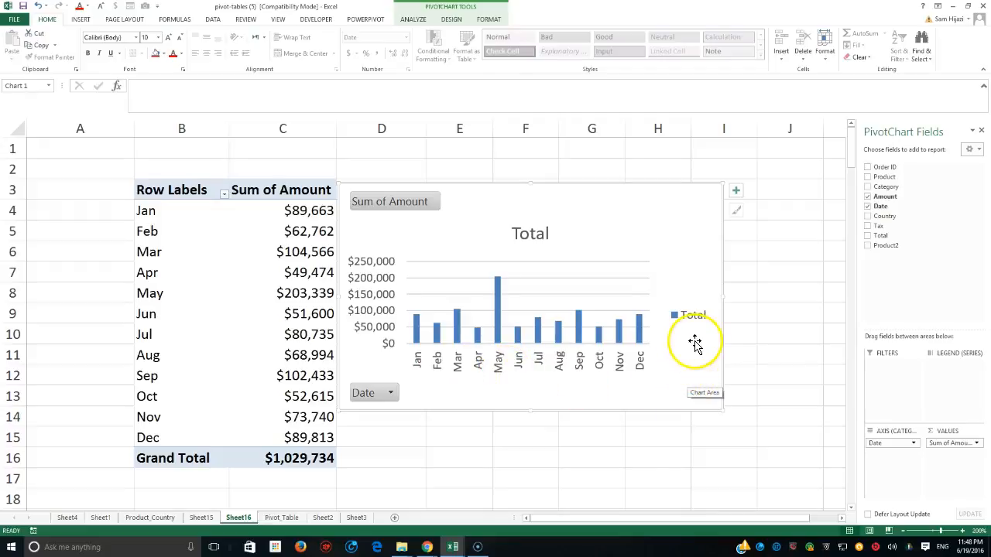
- Delete the Total legend from the PivotChart
{"action": "left_click", "coordinate": [694, 317]}
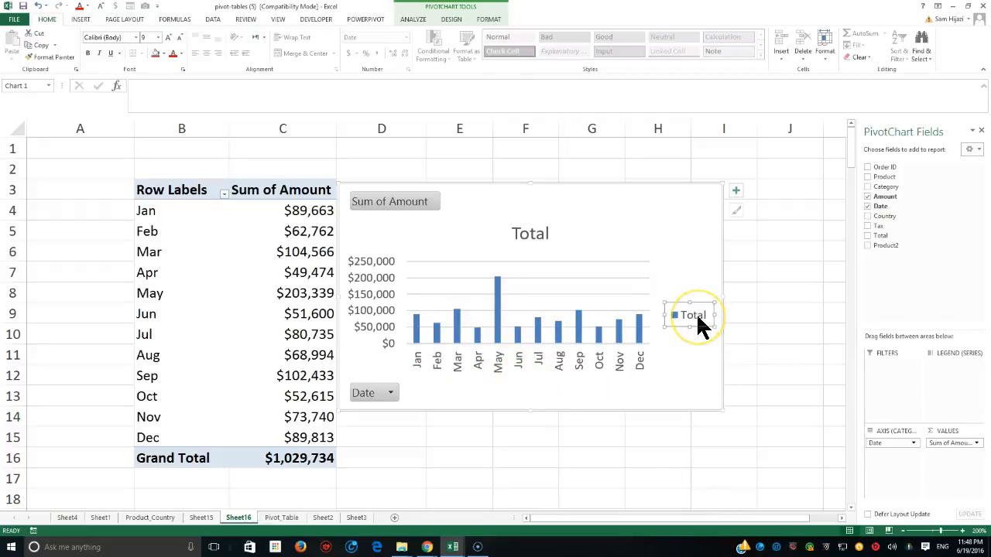
{"action": "key", "text": "Delete"}
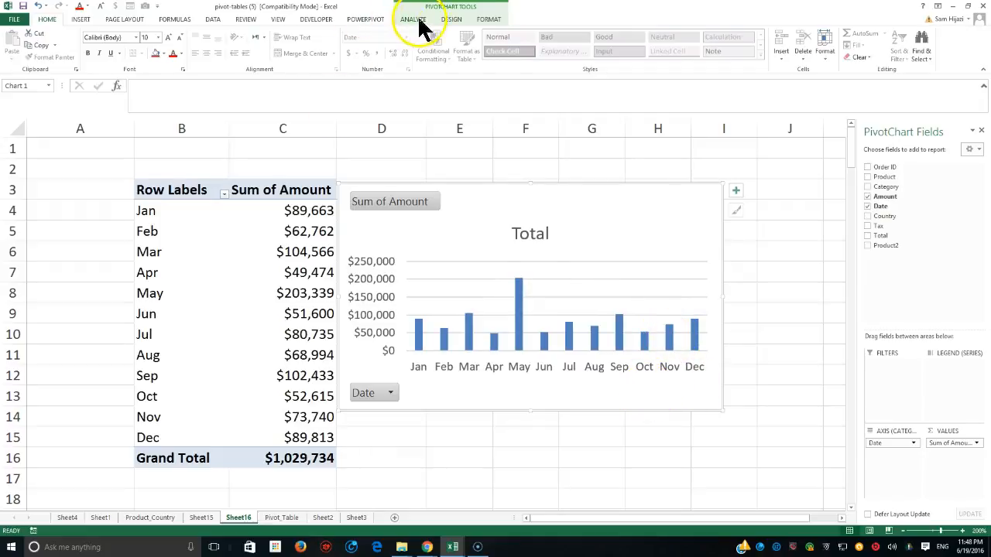
- Fill the chart's columns with the single green banknote clip art from a Bing image search for "dollar bill"
{"action": "left_click", "coordinate": [488, 20]}
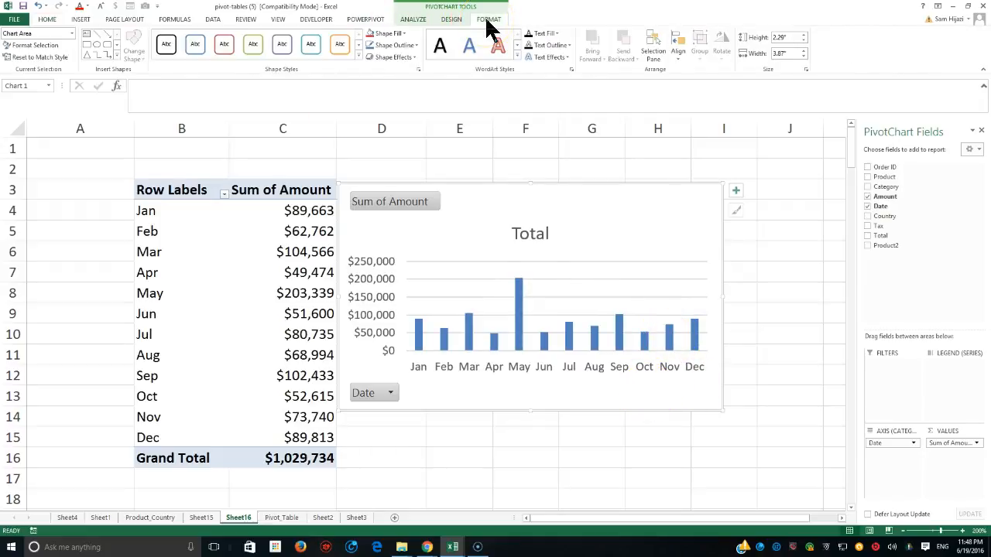
{"action": "left_click", "coordinate": [581, 262]}
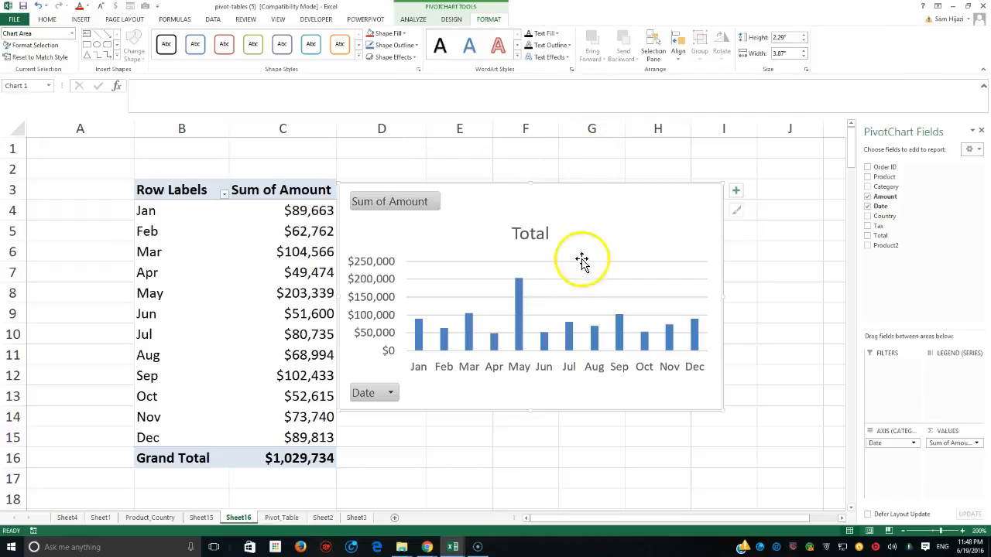
{"action": "left_click", "coordinate": [521, 312]}
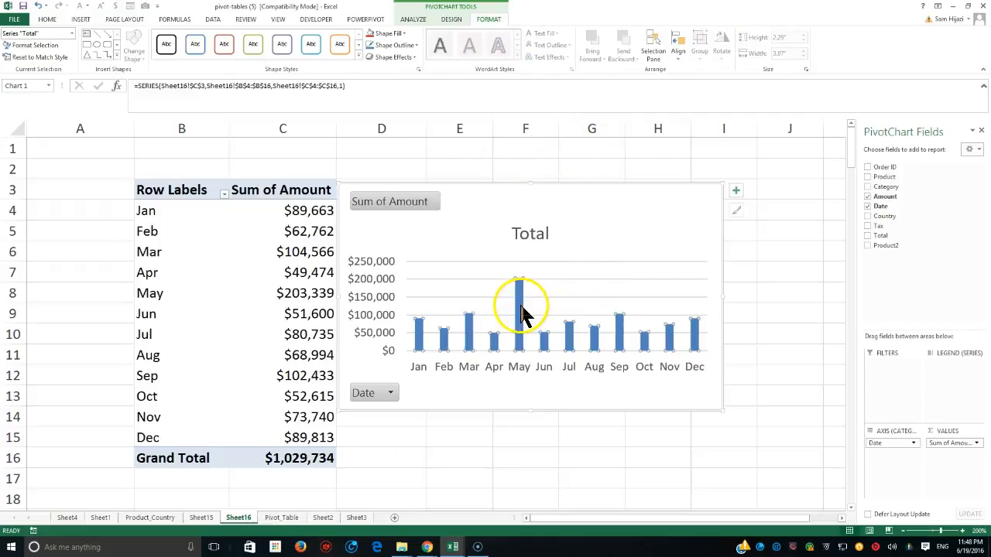
{"action": "left_click", "coordinate": [389, 34]}
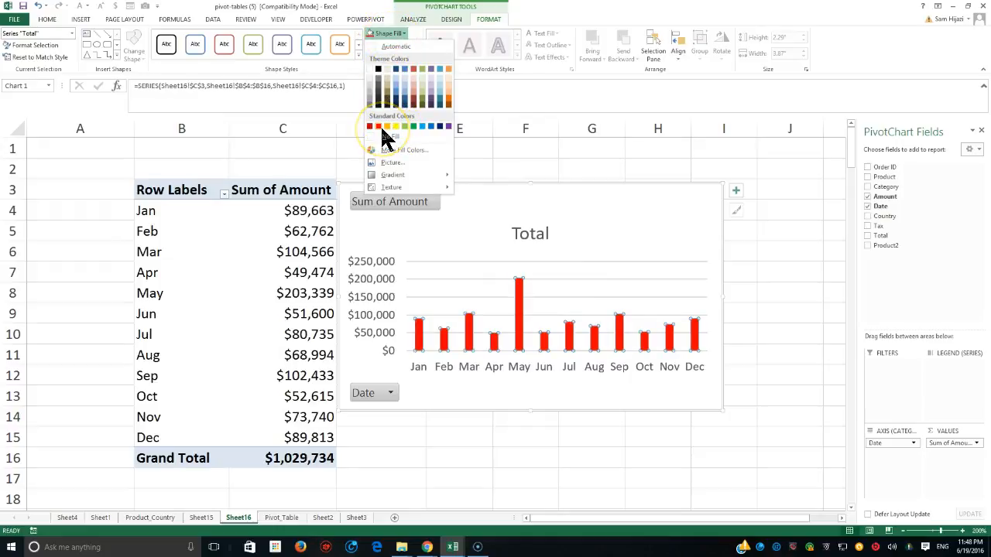
{"action": "left_click", "coordinate": [387, 163]}
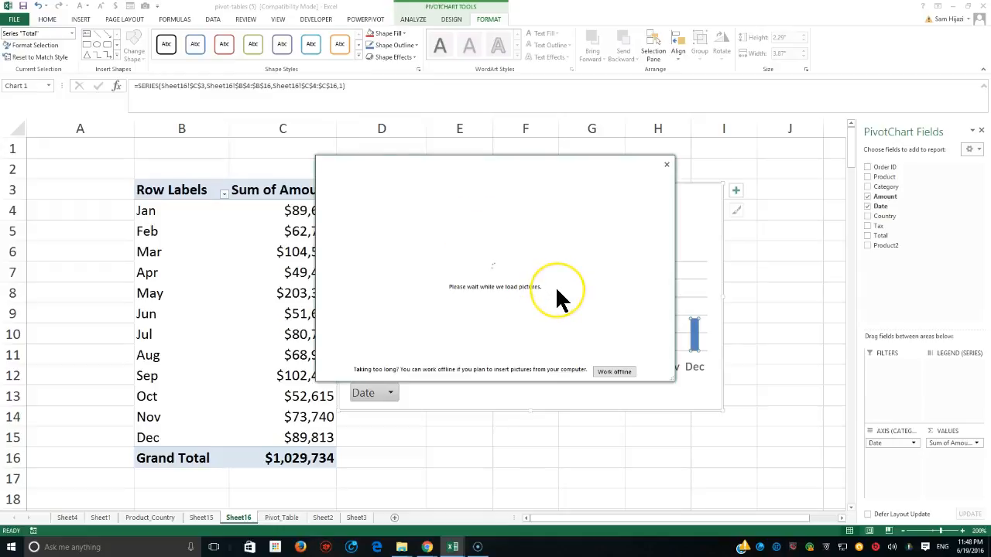
{"action": "left_click", "coordinate": [579, 280]}
{"action": "left_click", "coordinate": [570, 247]}
{"action": "left_click", "coordinate": [571, 252]}
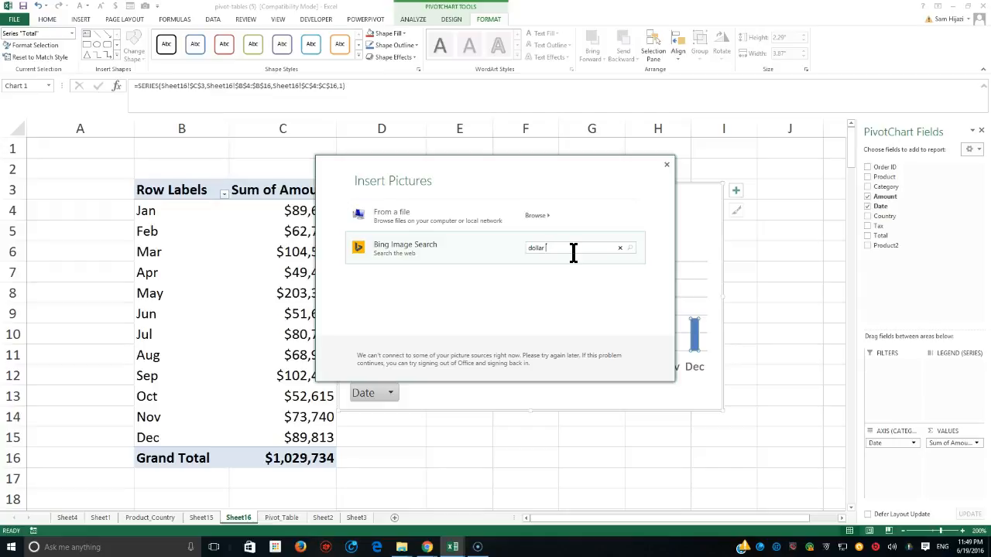
{"action": "key", "text": "Return"}
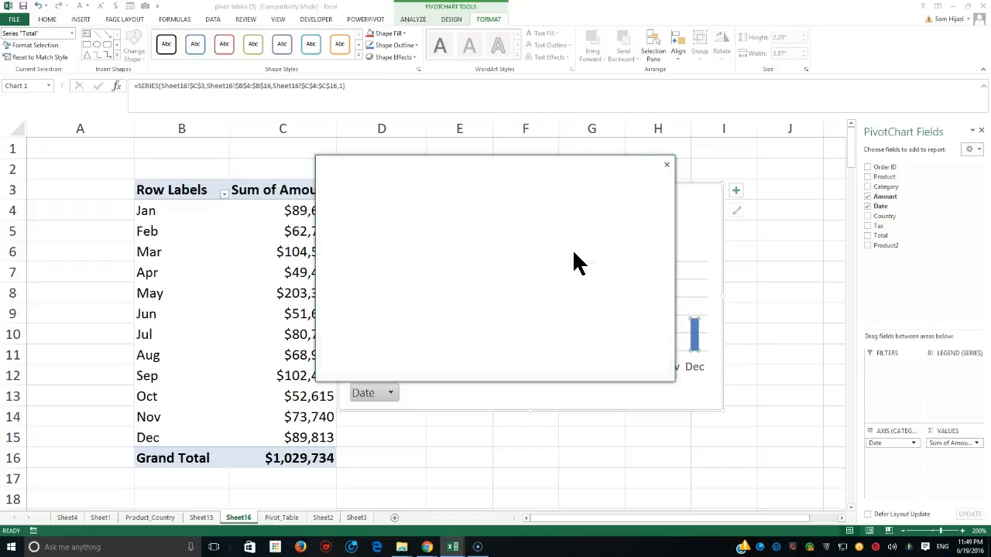
{"action": "left_click", "coordinate": [451, 248]}
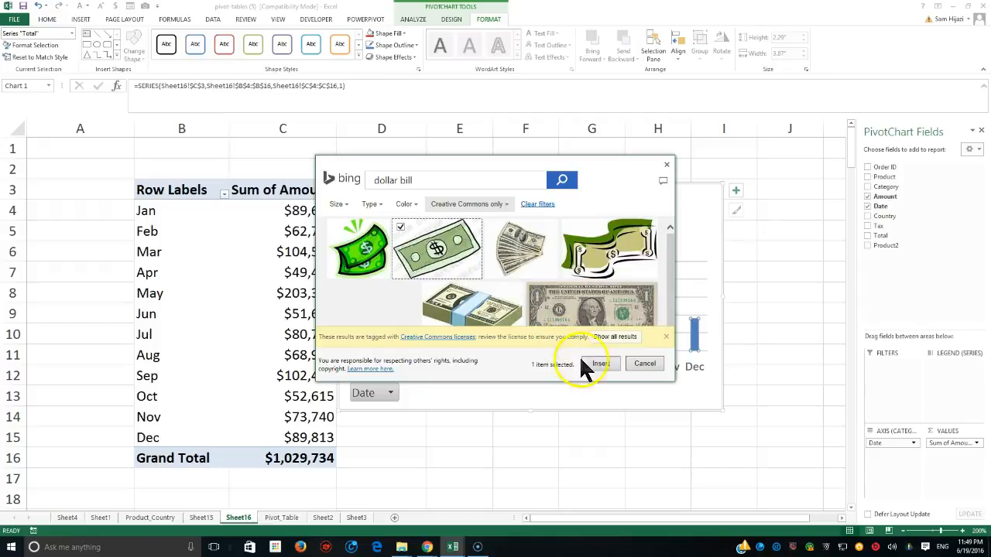
{"action": "left_click", "coordinate": [607, 364]}
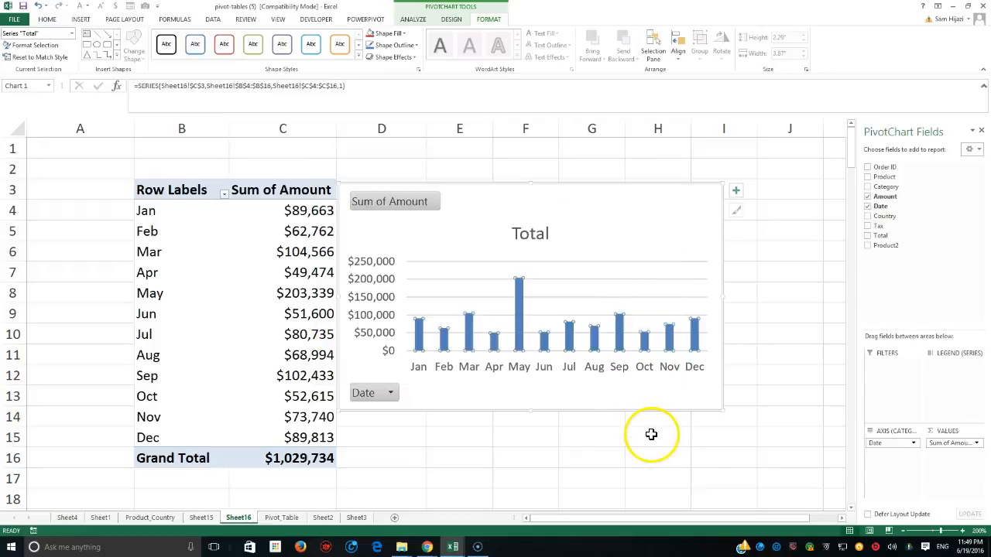
- Set the picture fill of the chart's data series to Stack and deselect the chart by selecting cell F17
{"action": "right_click", "coordinate": [521, 331]}
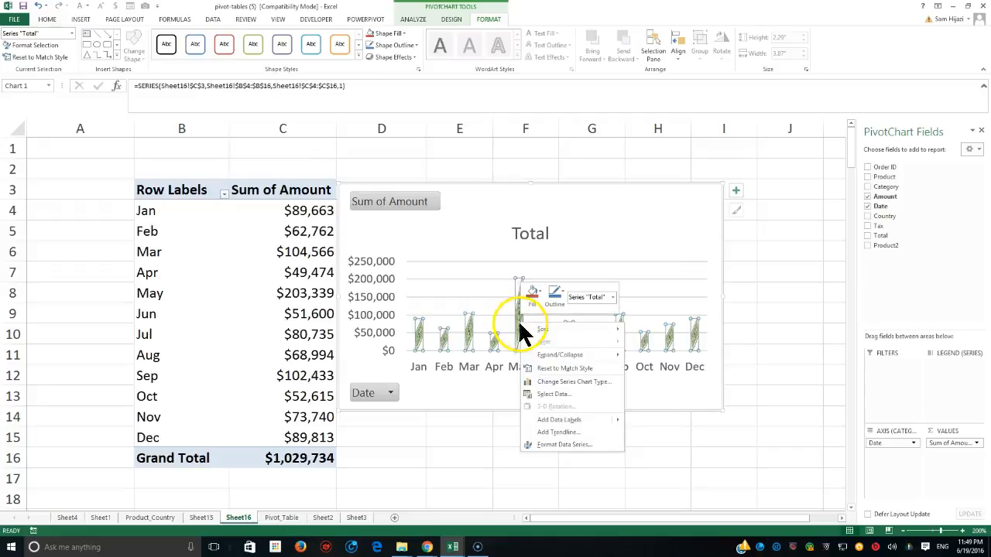
{"action": "left_click", "coordinate": [558, 443]}
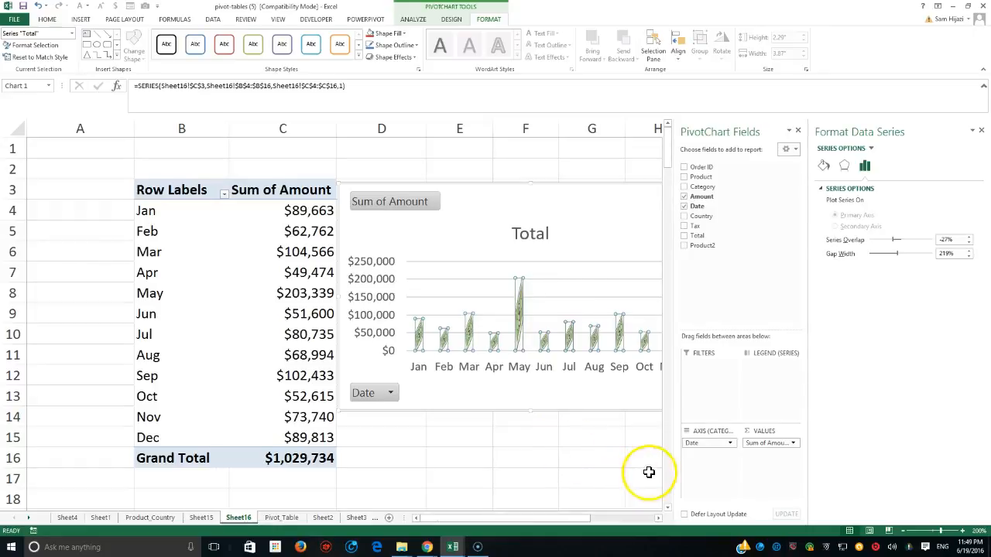
{"action": "left_click", "coordinate": [846, 167]}
{"action": "left_click", "coordinate": [821, 165]}
{"action": "left_click", "coordinate": [834, 188]}
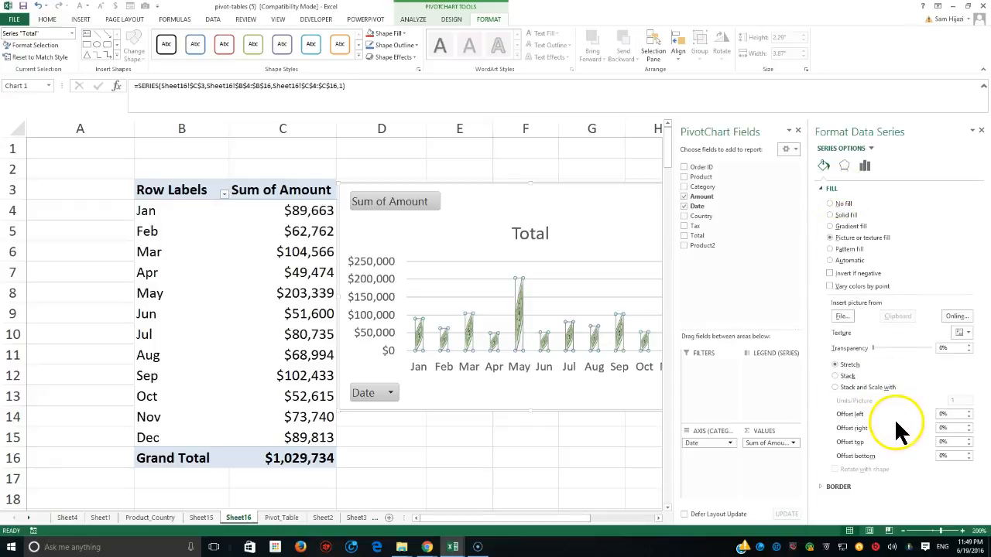
{"action": "left_click", "coordinate": [834, 376]}
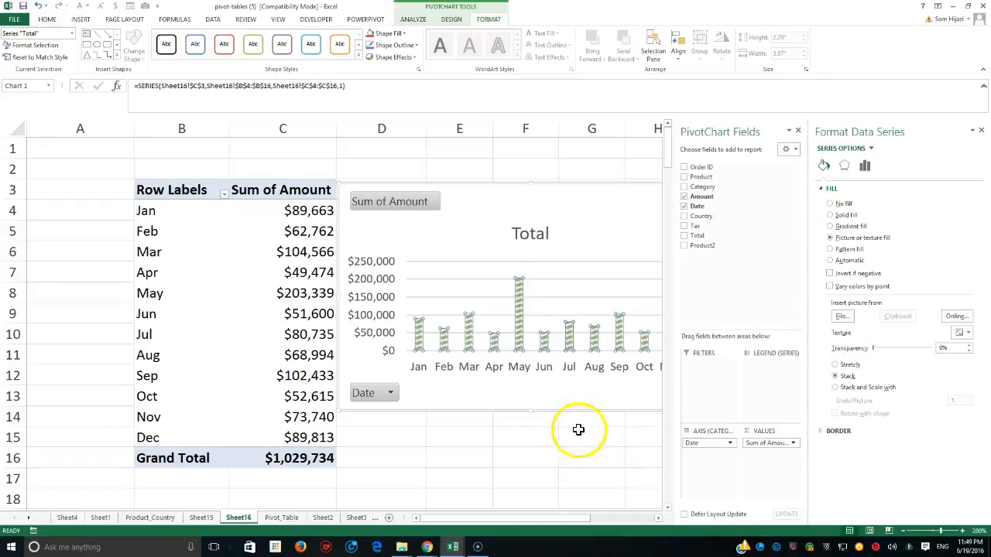
{"action": "left_click", "coordinate": [530, 475]}
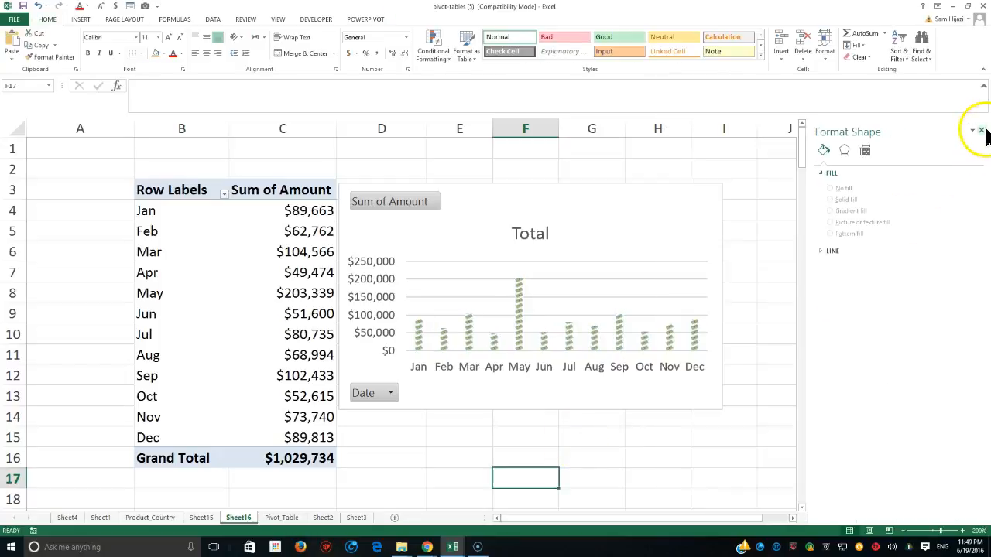
- Close the Format Shape pane and add the Country field to the PivotTable as a report filter
{"action": "left_click", "coordinate": [571, 336]}
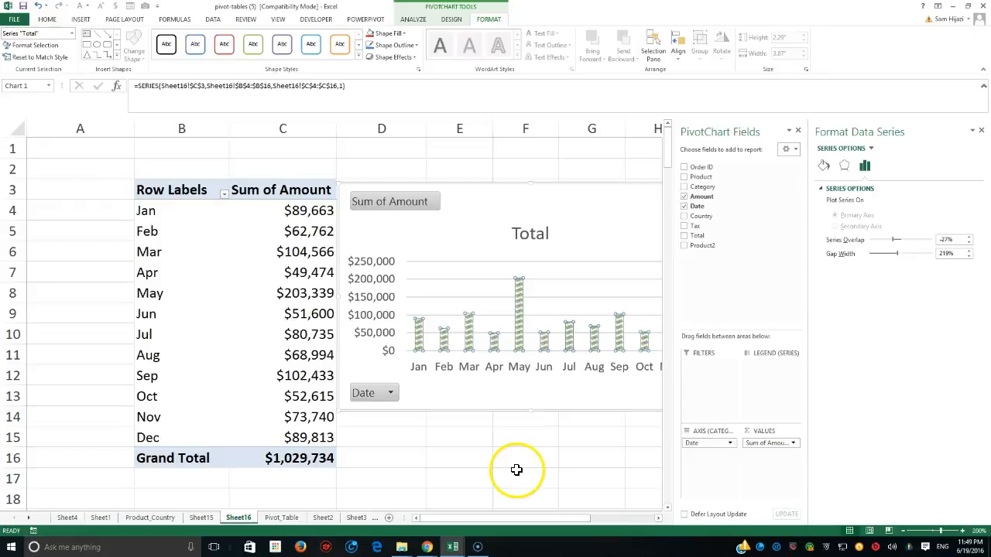
{"action": "left_click", "coordinate": [539, 446]}
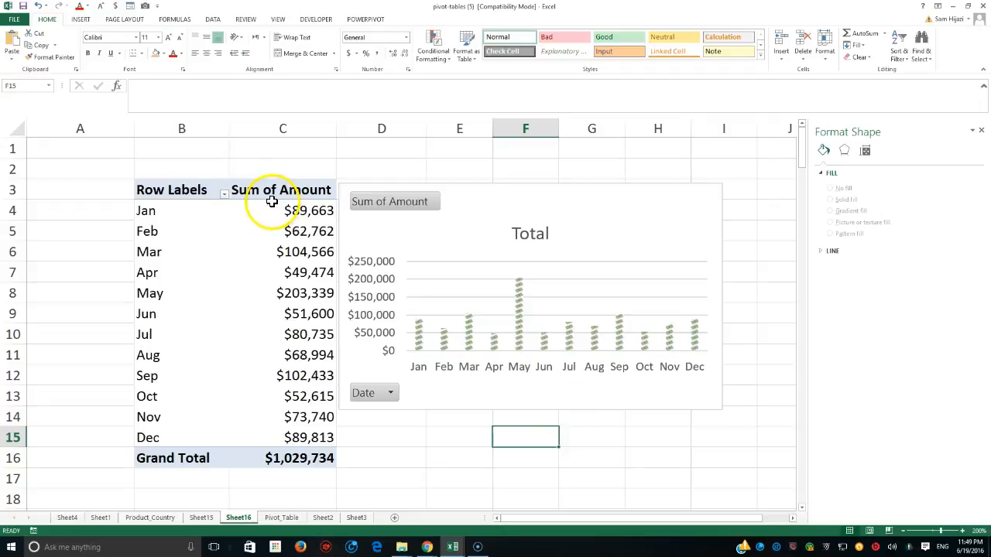
{"action": "left_click", "coordinate": [257, 296]}
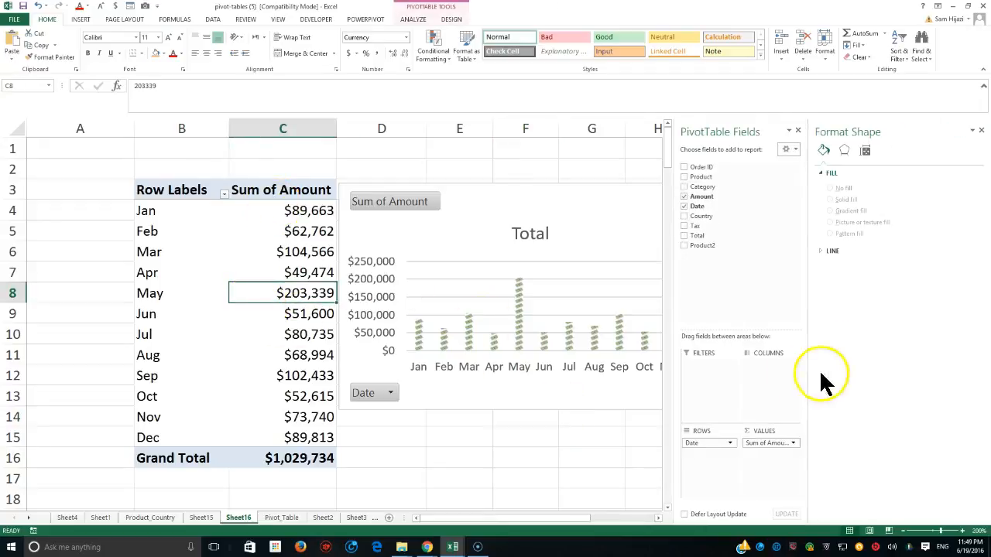
{"action": "left_click", "coordinate": [981, 131]}
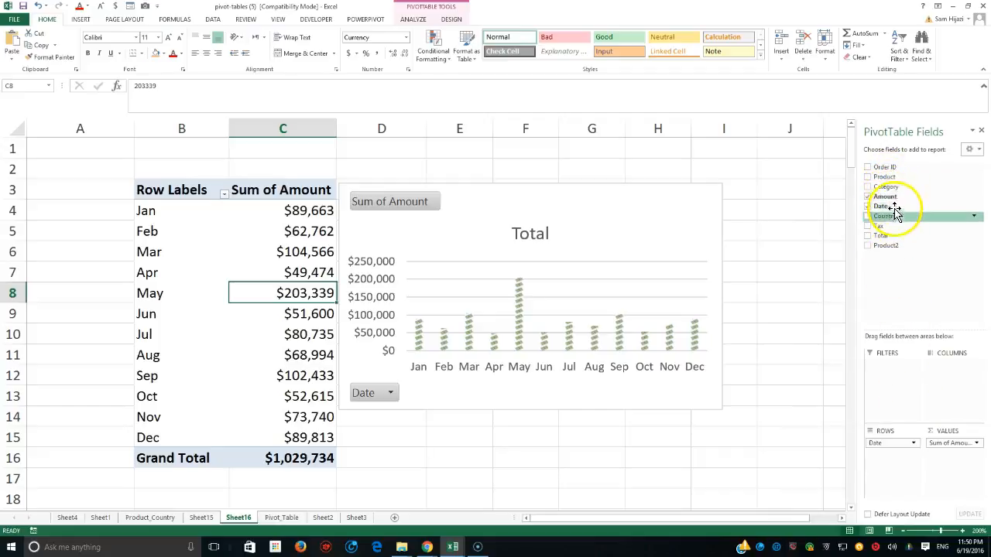
{"action": "left_click_drag", "start_coordinate": [893, 219], "coordinate": [903, 389]}
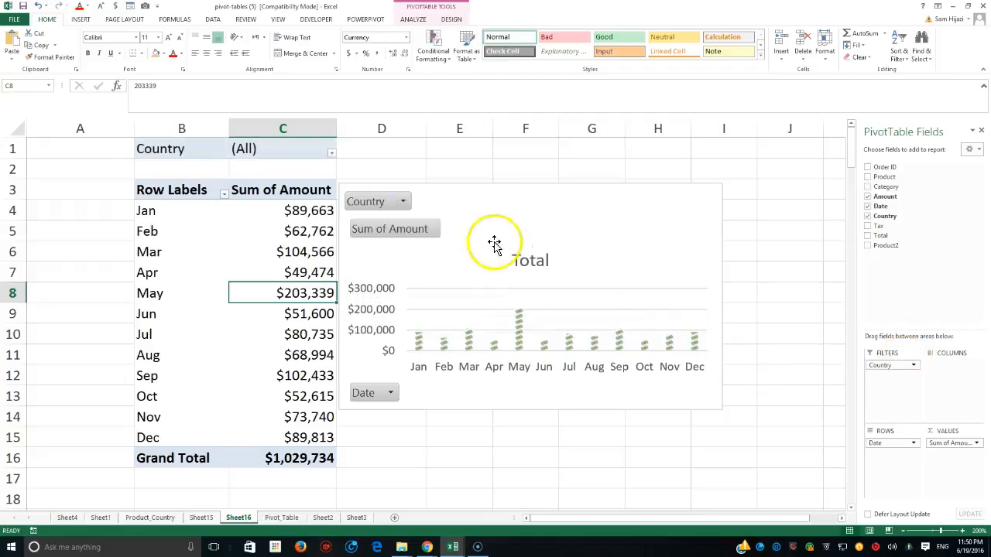
- Allow multiple selections in the Country report filter and keep only United States selected
{"action": "left_click", "coordinate": [330, 154]}
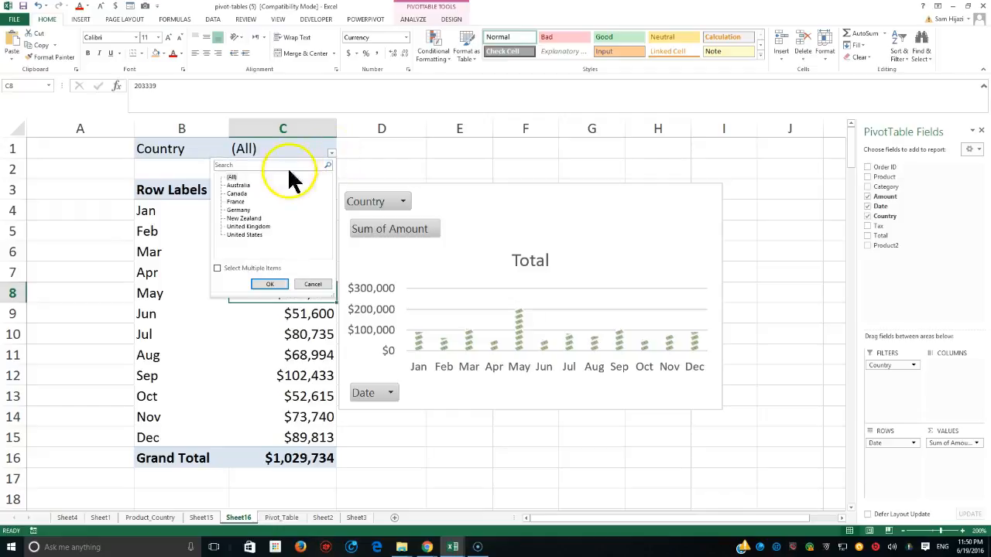
{"action": "left_click", "coordinate": [217, 268]}
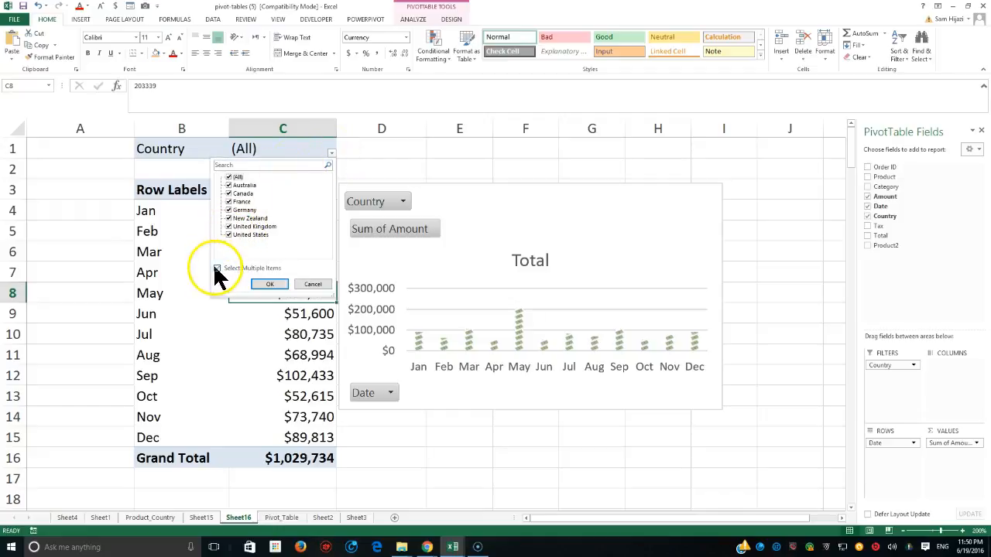
{"action": "left_click", "coordinate": [228, 226]}
{"action": "left_click", "coordinate": [229, 217]}
{"action": "left_click", "coordinate": [229, 210]}
{"action": "left_click", "coordinate": [230, 201]}
{"action": "left_click", "coordinate": [229, 193]}
{"action": "left_click", "coordinate": [229, 185]}
{"action": "left_click", "coordinate": [269, 284]}
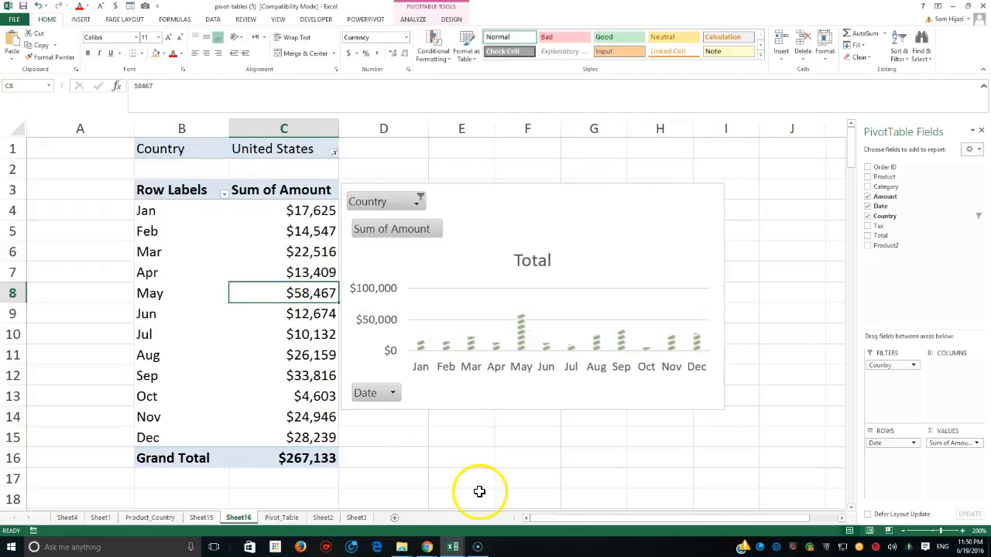
- Add France to the countries selected in the PivotTable's Country report filter
{"action": "left_click", "coordinate": [334, 152]}
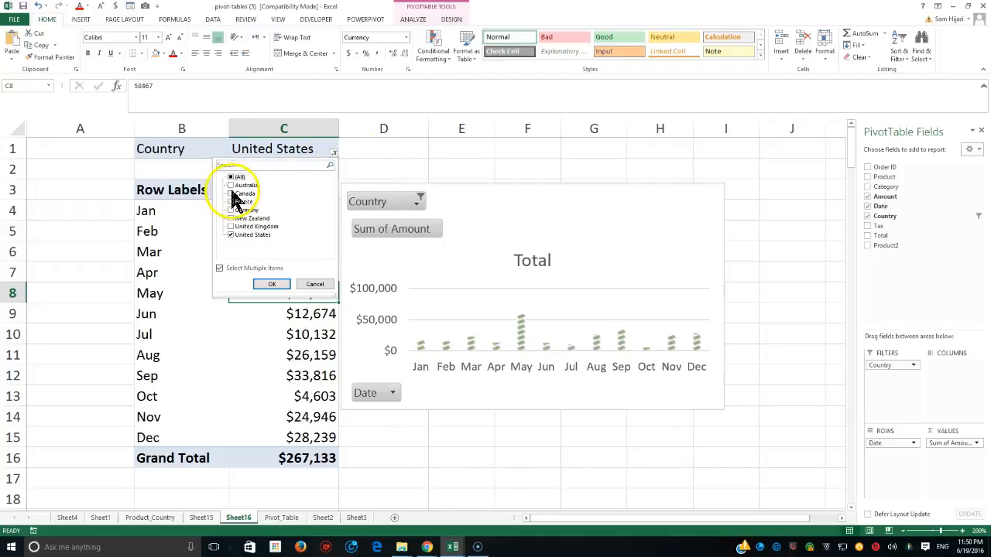
{"action": "left_click", "coordinate": [232, 210]}
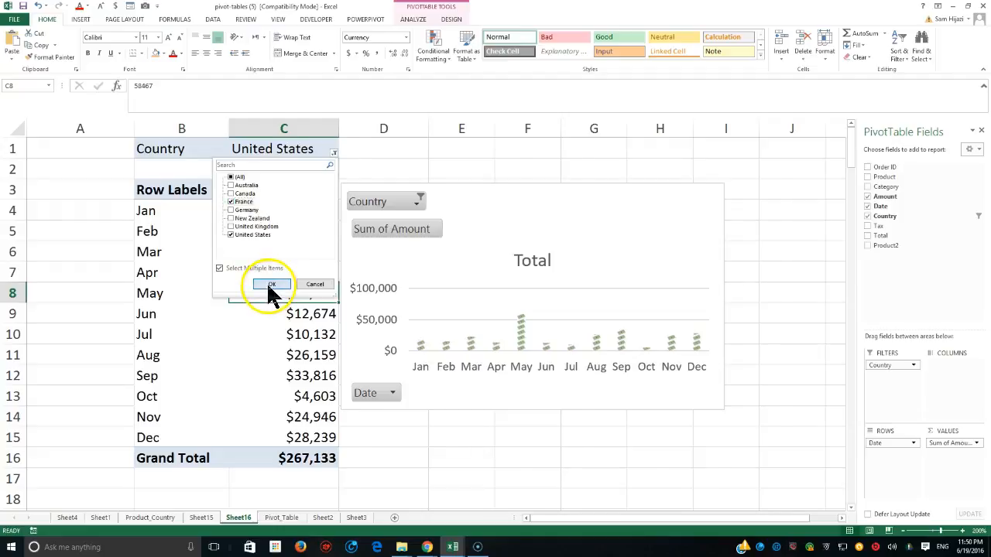
{"action": "left_click", "coordinate": [272, 284]}
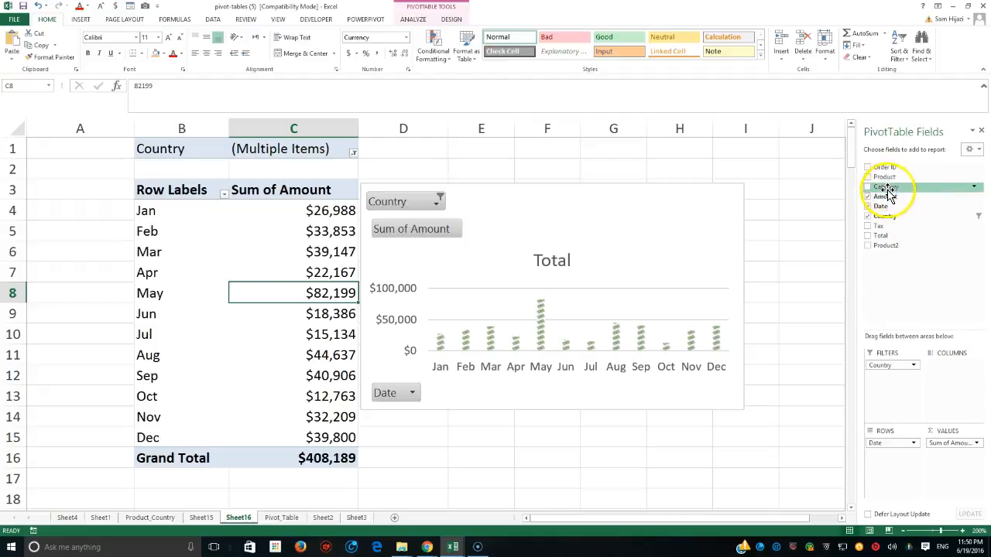
- Add the Category field to the PivotTable's columns and move the chart up and right to start around column E, row 1
{"action": "left_click_drag", "start_coordinate": [896, 192], "coordinate": [960, 380]}
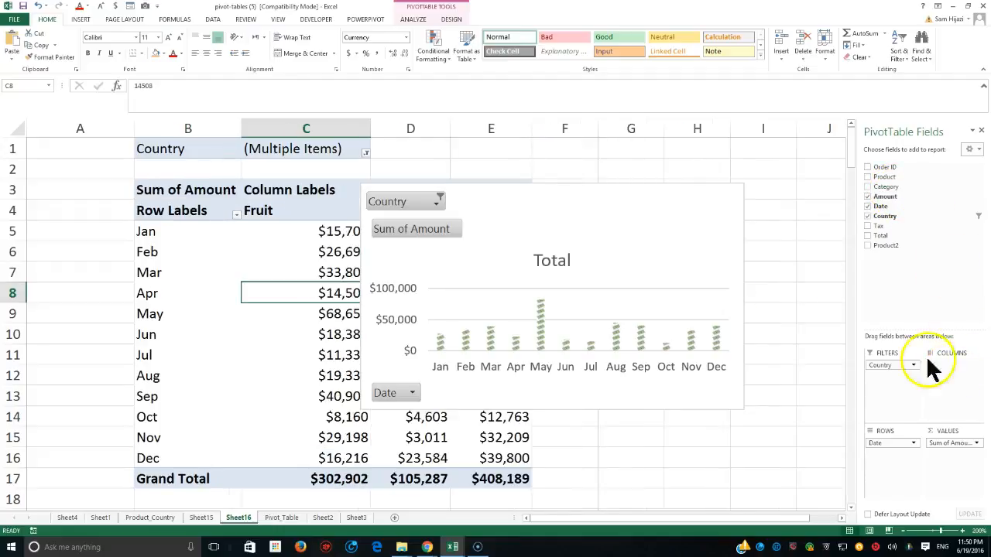
{"action": "mouse_move", "coordinate": [650, 207]}
{"action": "left_mouse_down"}
{"action": "mouse_move", "coordinate": [765, 229]}
{"action": "mouse_move", "coordinate": [778, 181]}
{"action": "mouse_move", "coordinate": [794, 194]}
{"action": "mouse_move", "coordinate": [820, 137]}
{"action": "mouse_move", "coordinate": [828, 144]}
{"action": "mouse_move", "coordinate": [772, 150]}
{"action": "left_mouse_up"}
{"action": "left_click", "coordinate": [664, 253]}
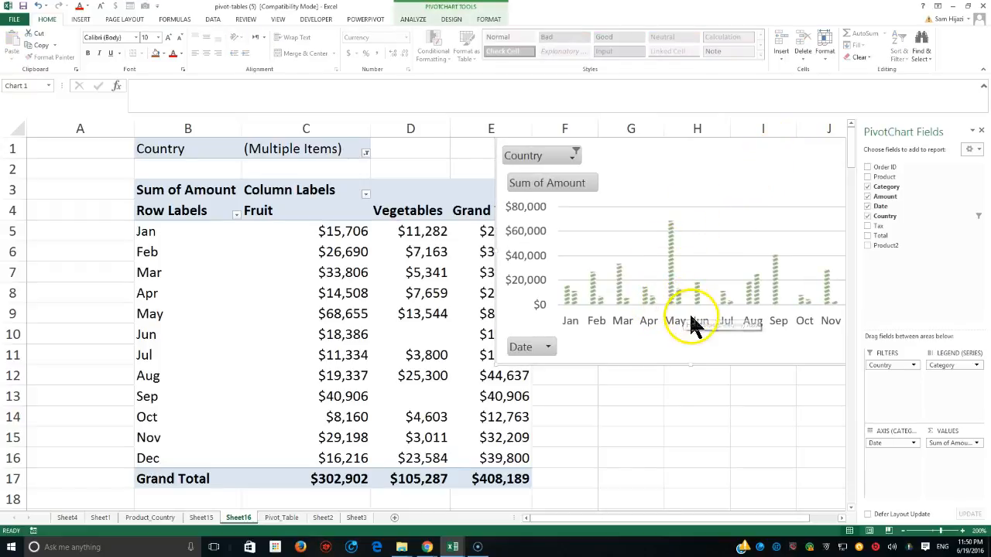
- Filter the PivotChart's Date field to show only Jan, leaving the Country filter selection as it is
{"action": "left_click", "coordinate": [572, 154]}
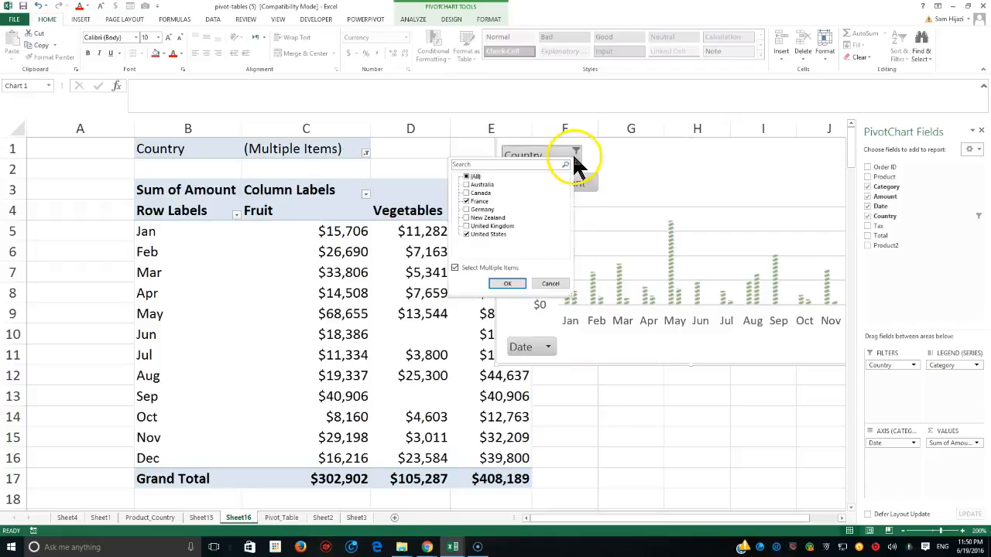
{"action": "left_click", "coordinate": [499, 284]}
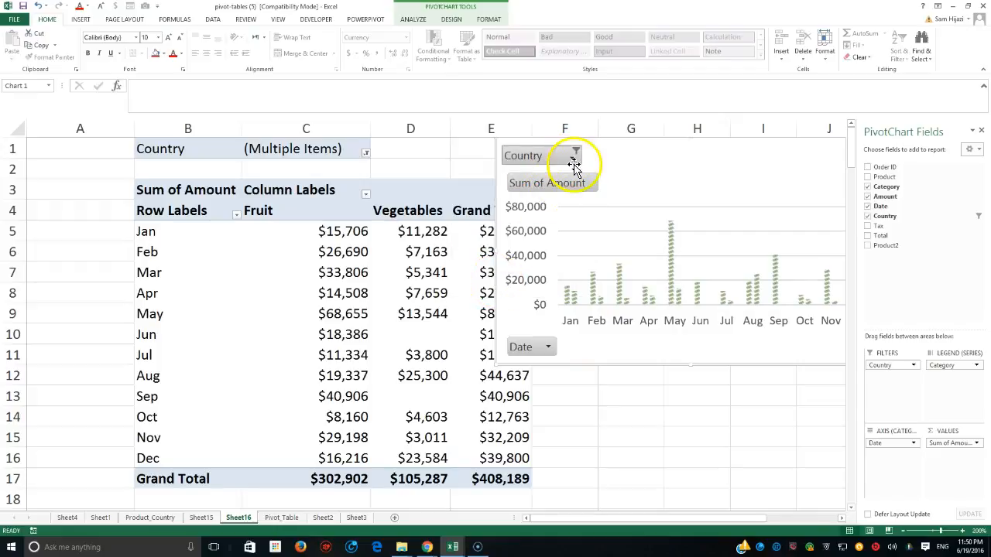
{"action": "left_click", "coordinate": [547, 348]}
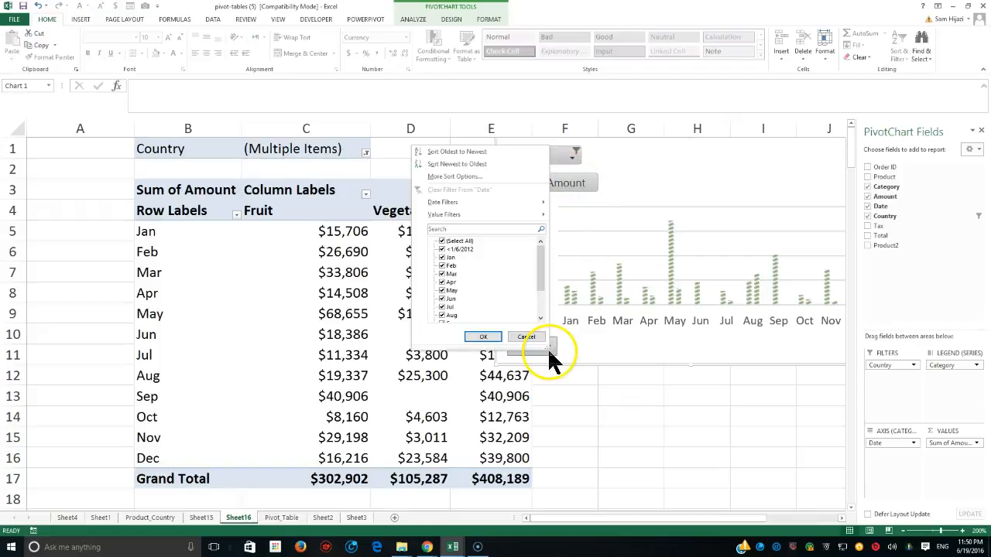
{"action": "left_click", "coordinate": [448, 257]}
{"action": "left_click", "coordinate": [443, 274]}
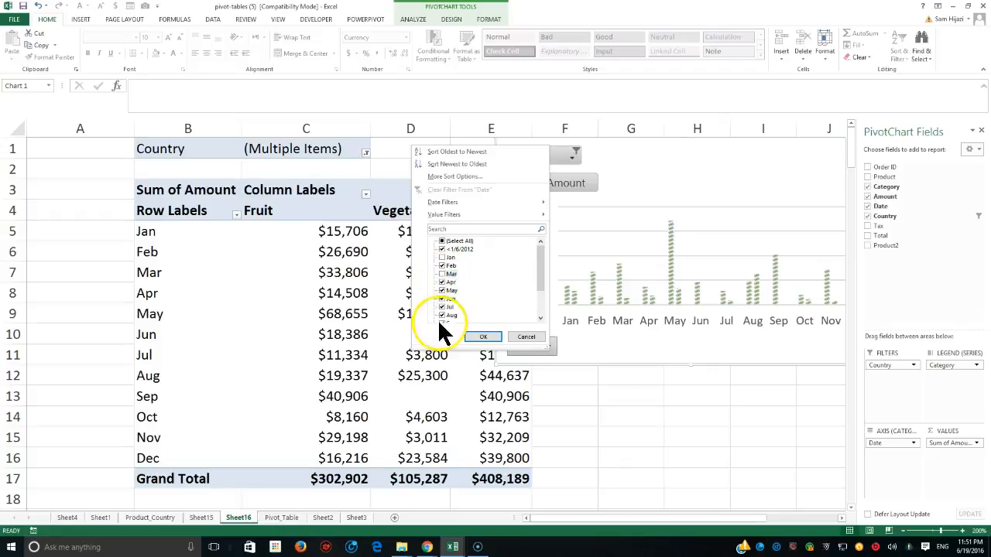
{"action": "left_click", "coordinate": [444, 241]}
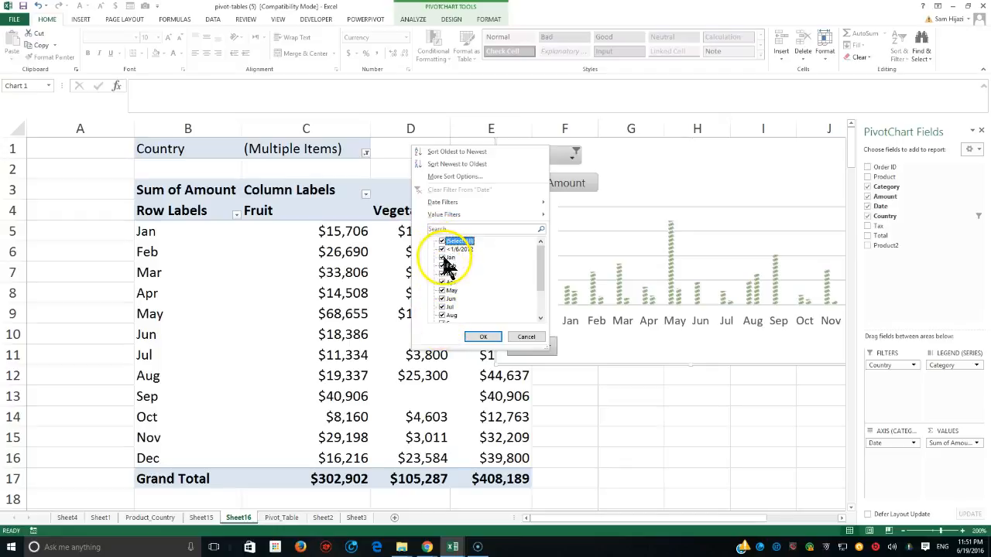
{"action": "left_click_drag", "start_coordinate": [540, 266], "coordinate": [540, 289]}
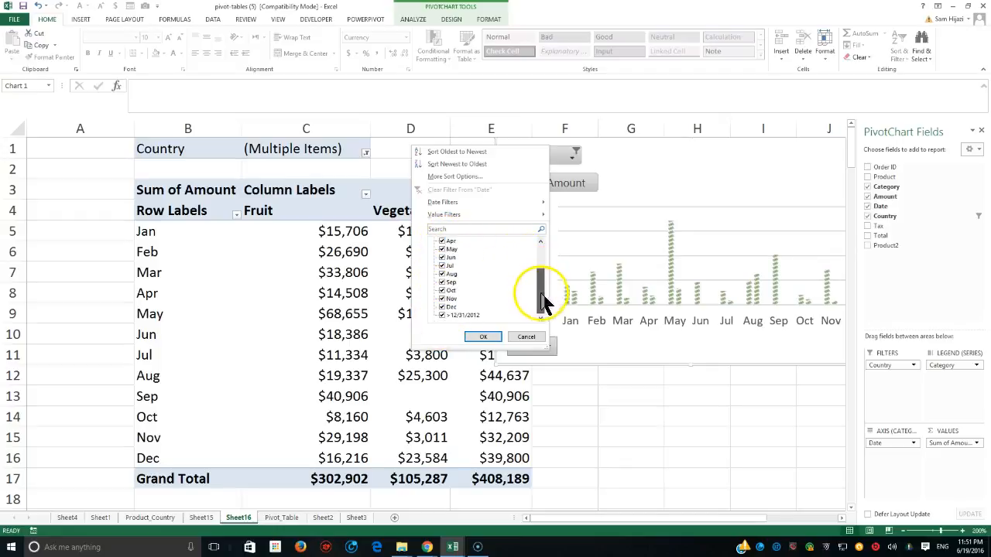
{"action": "left_click", "coordinate": [443, 315]}
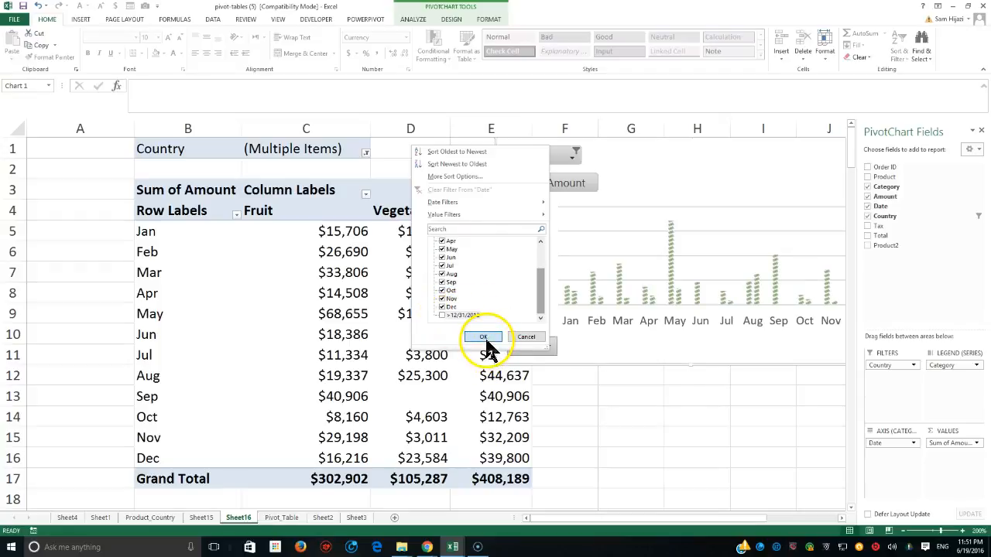
{"action": "scroll", "coordinate": [457, 271], "scroll_direction": "up", "scroll_amount": 3}
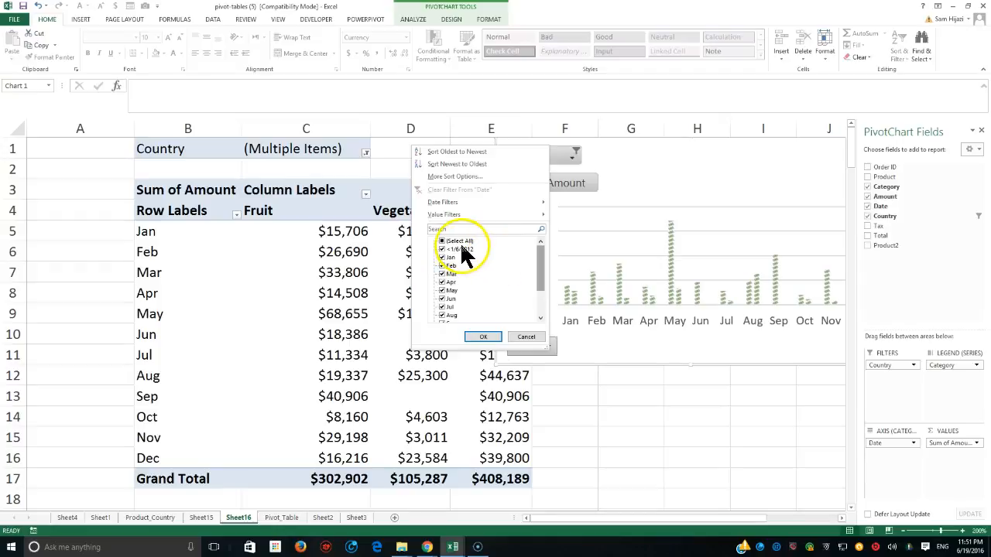
{"action": "left_click", "coordinate": [443, 242]}
{"action": "left_click", "coordinate": [442, 258]}
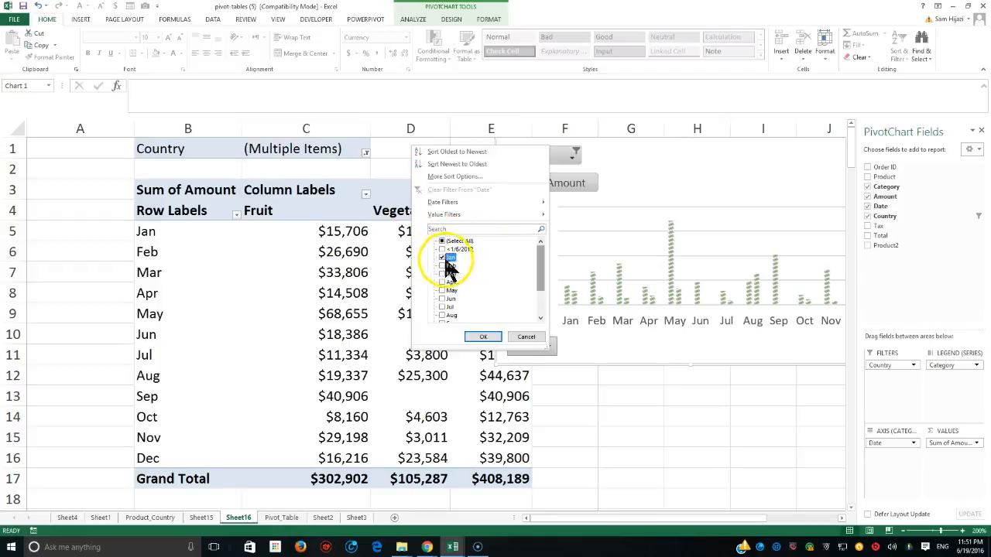
{"action": "left_click", "coordinate": [483, 336]}
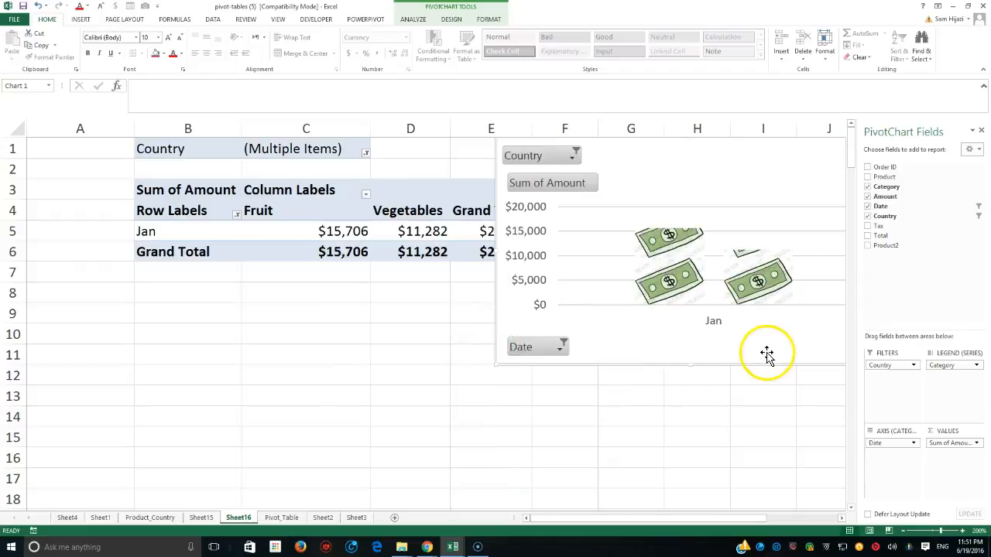
- Add New Zealand to the countries selected in the PivotChart's Country filter
{"action": "left_click", "coordinate": [697, 269]}
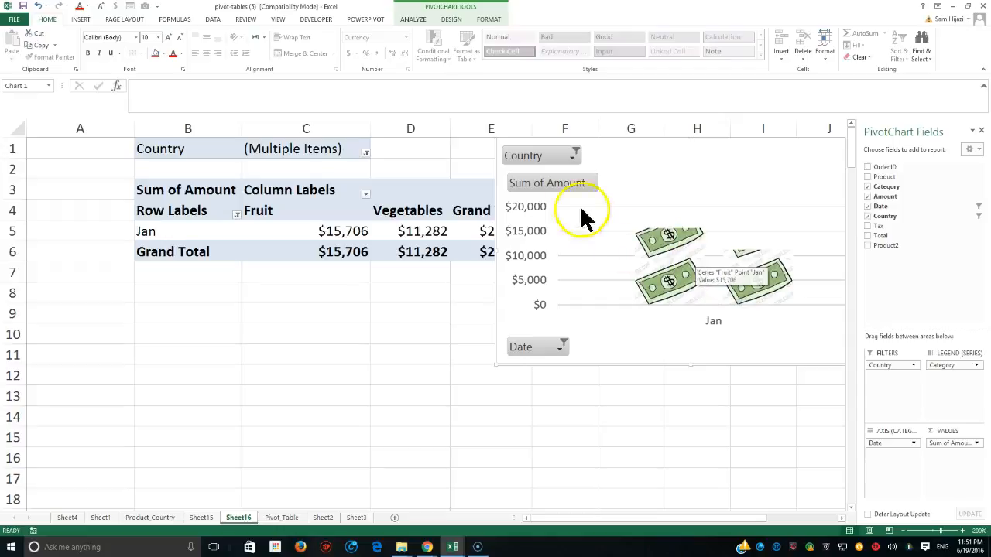
{"action": "left_click", "coordinate": [573, 156]}
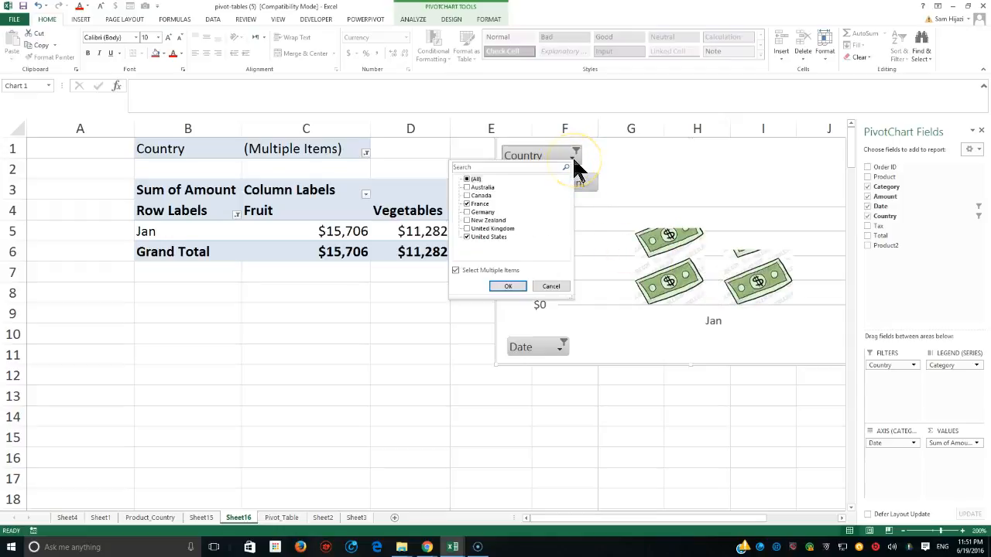
{"action": "left_click", "coordinate": [488, 221]}
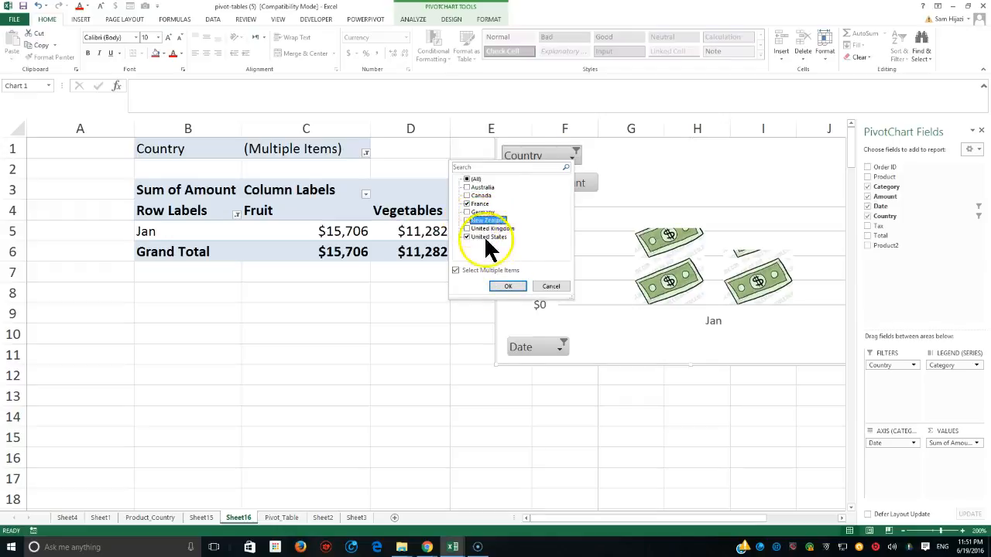
{"action": "left_click", "coordinate": [466, 221]}
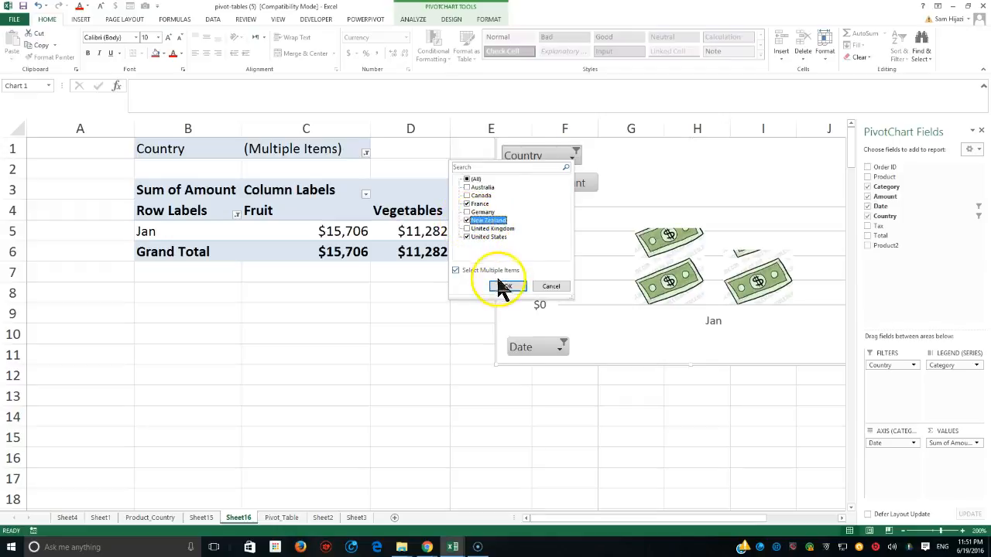
{"action": "left_click", "coordinate": [507, 285]}
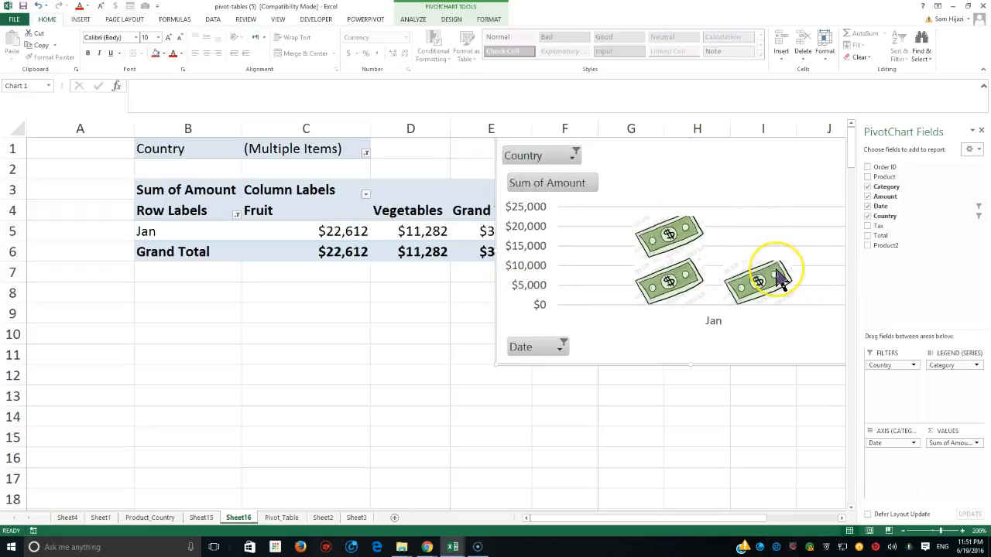
- Add the Product field to the chart's legend series below Category, and move it to the axis categories below Date
{"action": "mouse_move", "coordinate": [781, 283]}
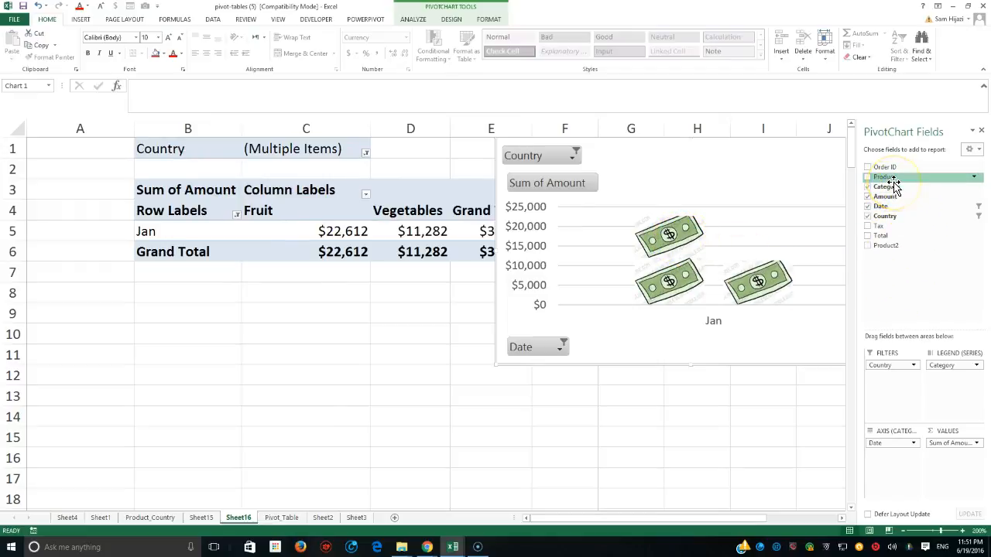
{"action": "left_click_drag", "start_coordinate": [892, 181], "coordinate": [944, 389]}
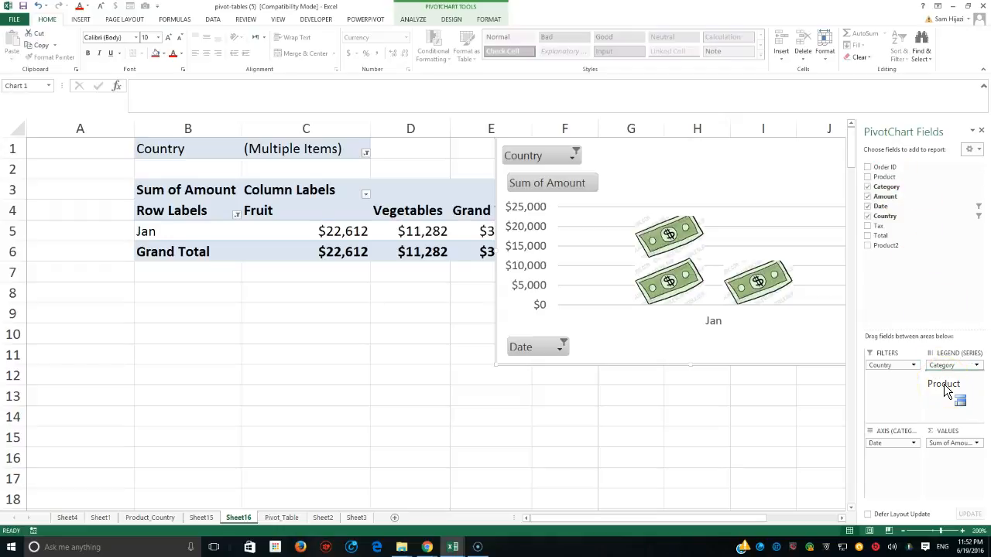
{"action": "left_click_drag", "start_coordinate": [944, 389], "coordinate": [944, 392]}
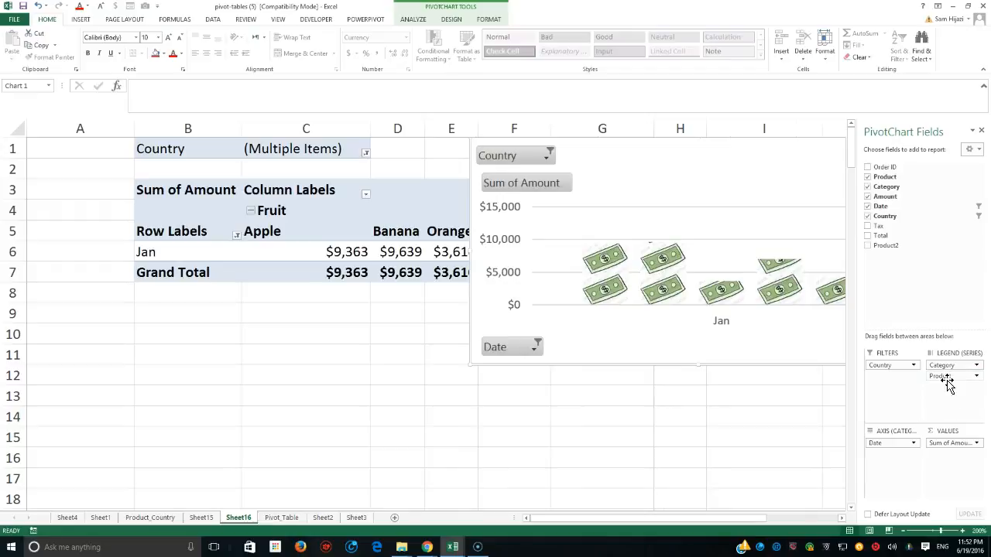
{"action": "left_click_drag", "start_coordinate": [948, 385], "coordinate": [885, 458]}
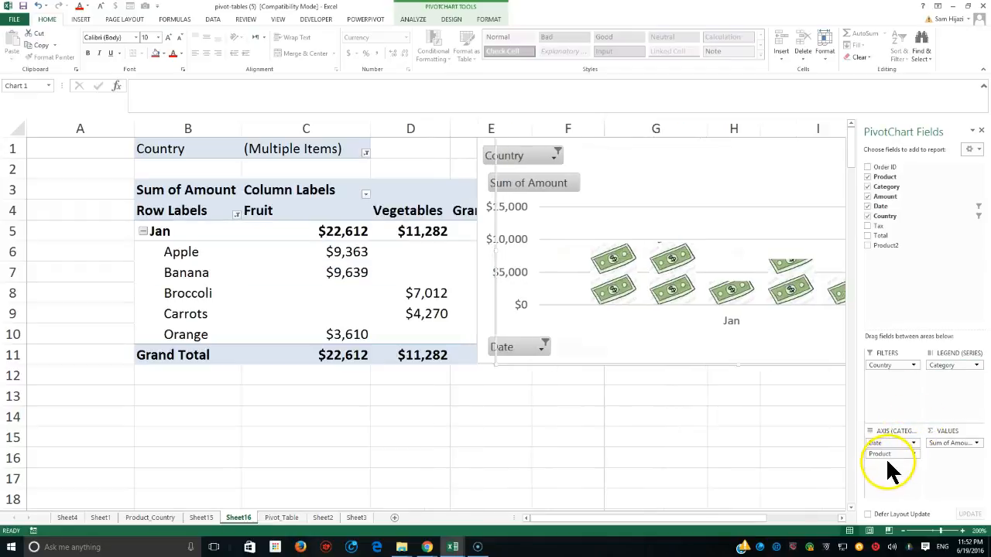
- Move the PivotChart over the PivotTable below row 3 and set its Date filter to show all months
{"action": "left_click_drag", "start_coordinate": [707, 154], "coordinate": [409, 212]}
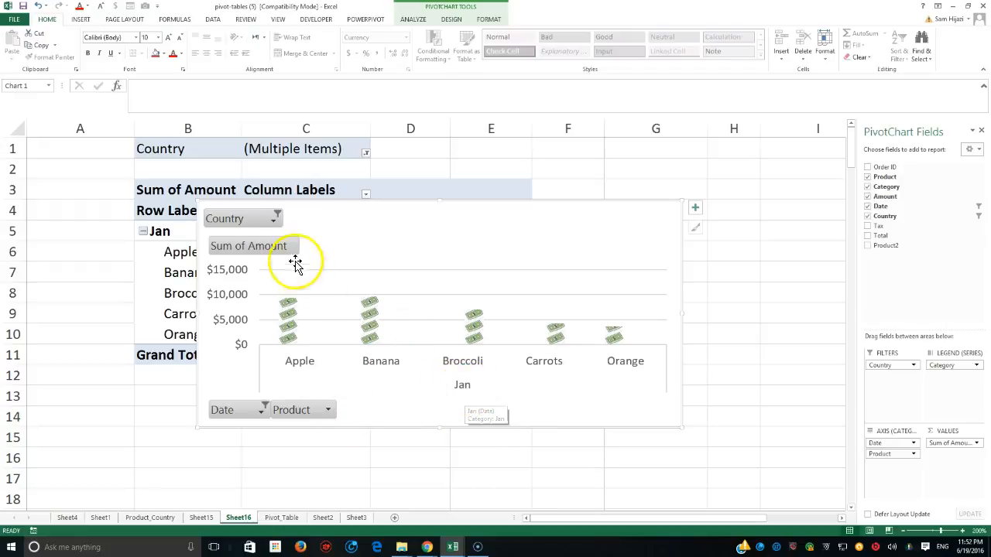
{"action": "left_click", "coordinate": [263, 405]}
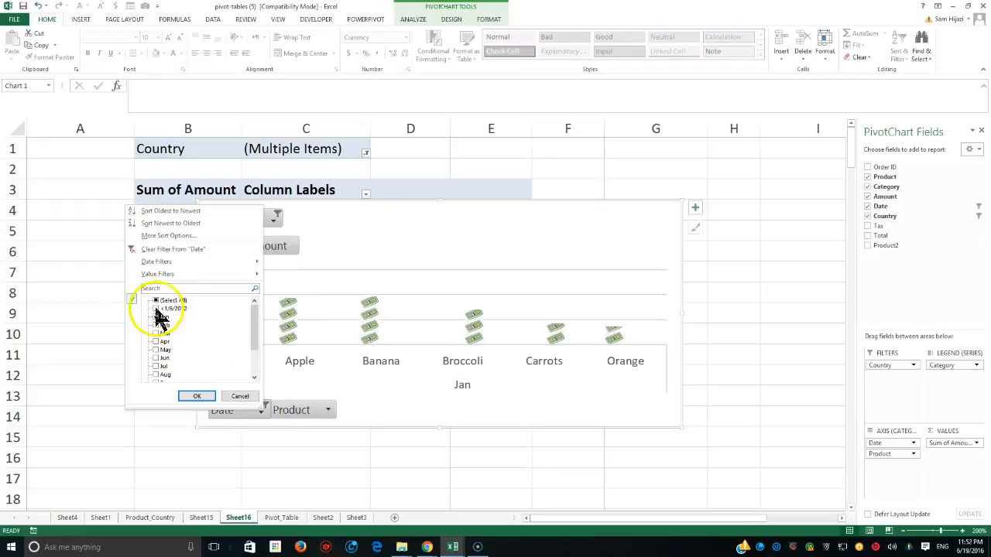
{"action": "left_click", "coordinate": [195, 397]}
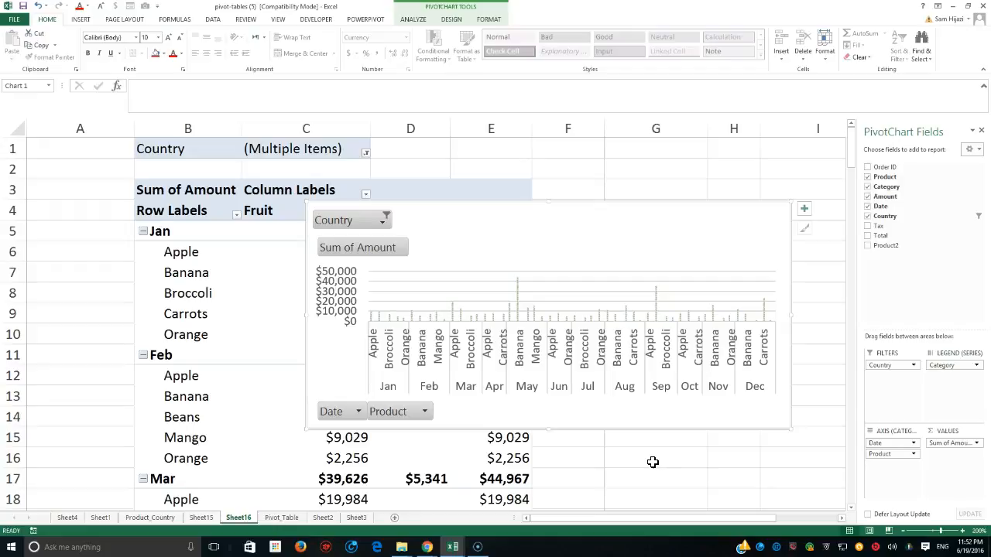
{"action": "left_click", "coordinate": [660, 464]}
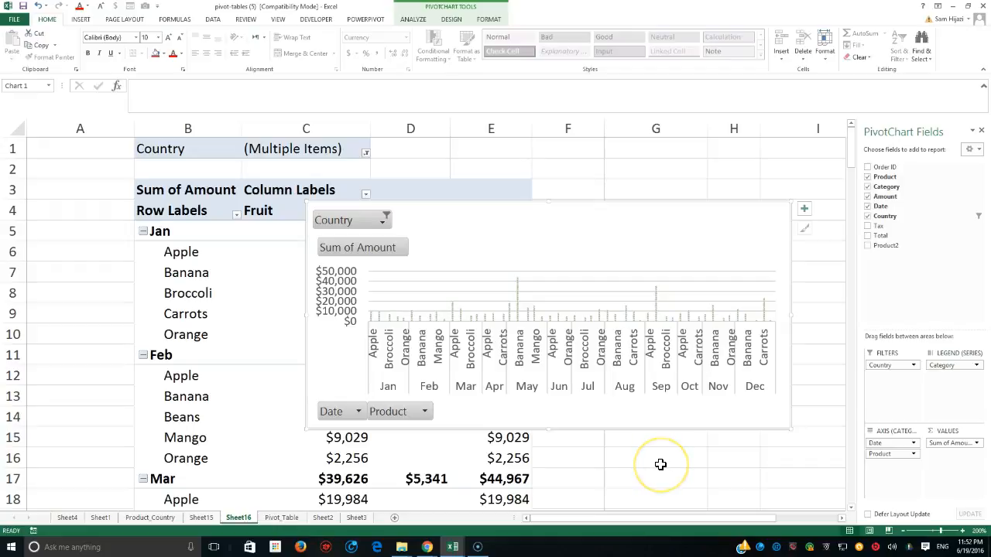